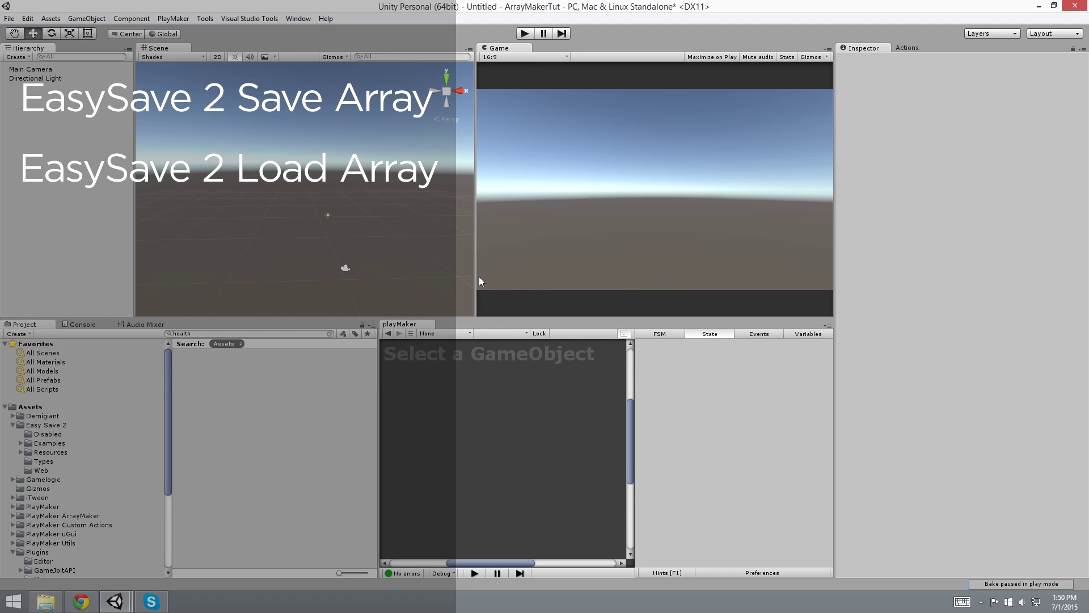
- Browse the PlayMaker menu, then dismiss the Easy Save 2 options
click(173, 19)
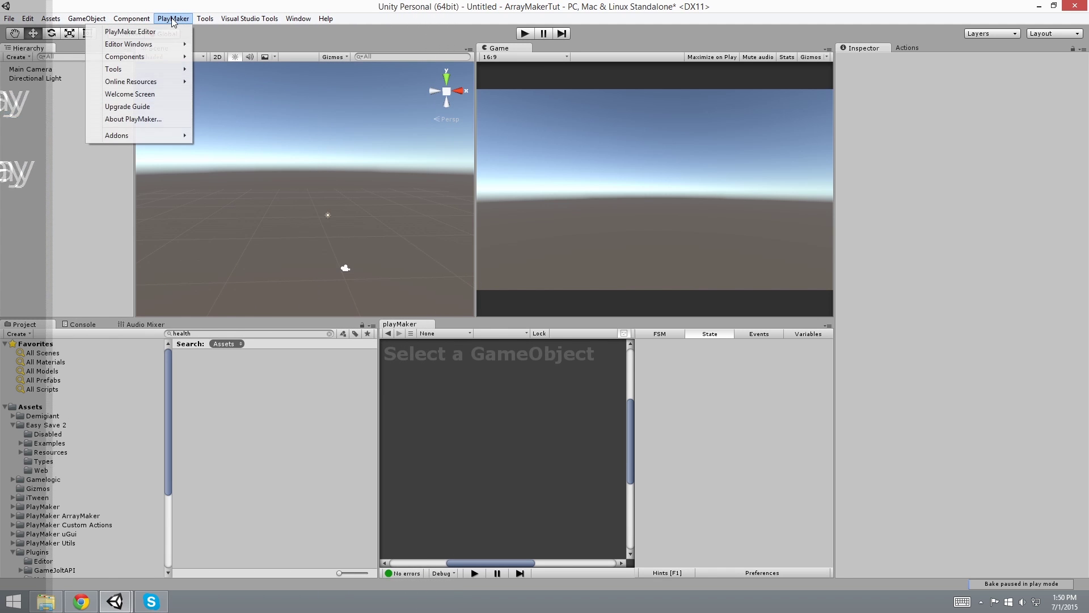
mouse_move(103, 22)
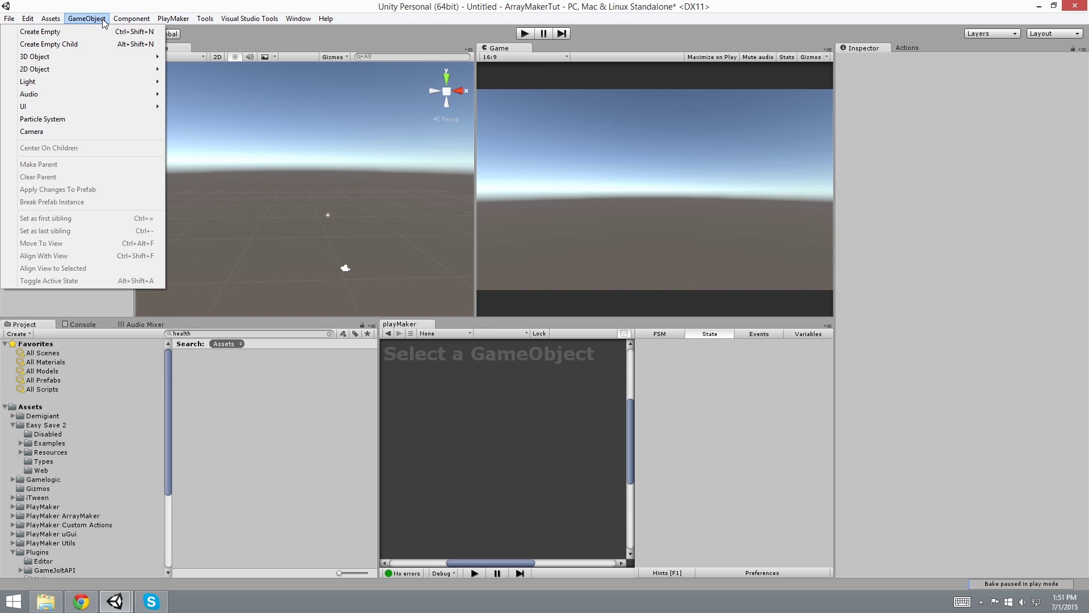
mouse_move(47, 34)
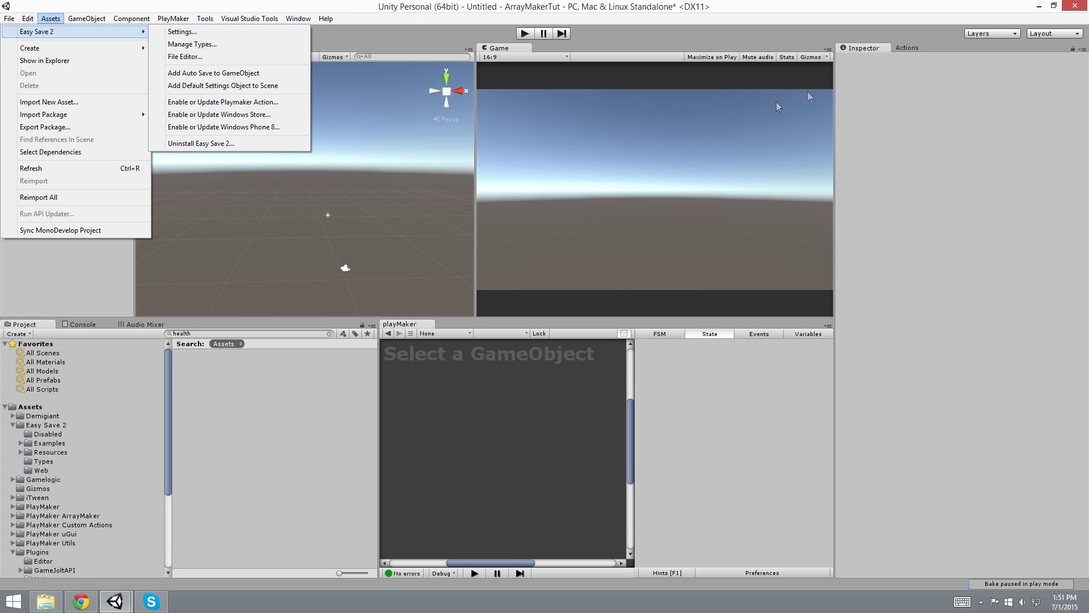
click(72, 258)
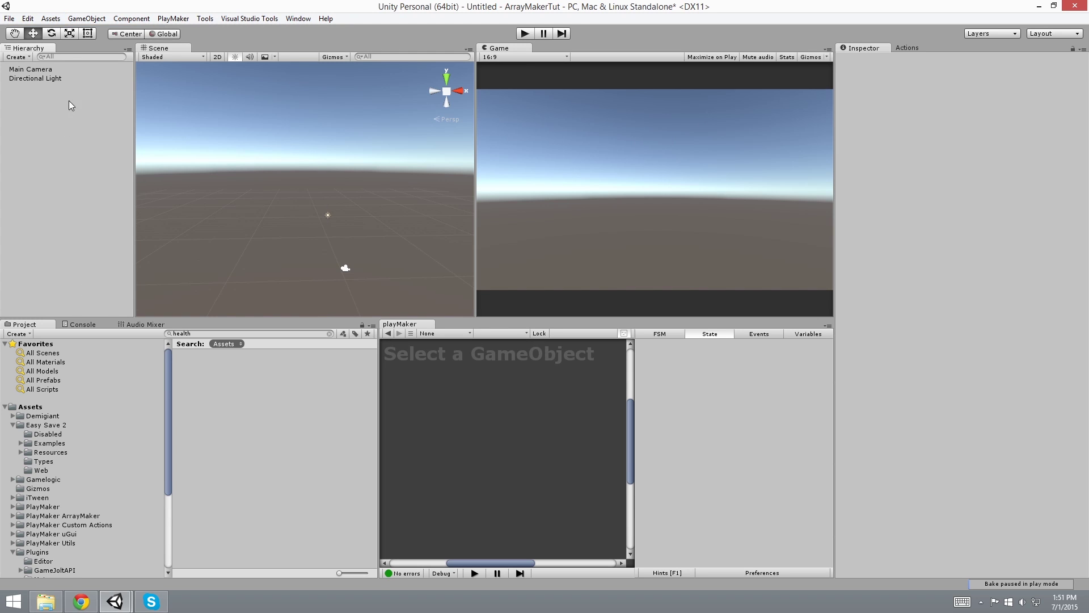
- Create an empty game object named 'EasySave Manager'
click(86, 18)
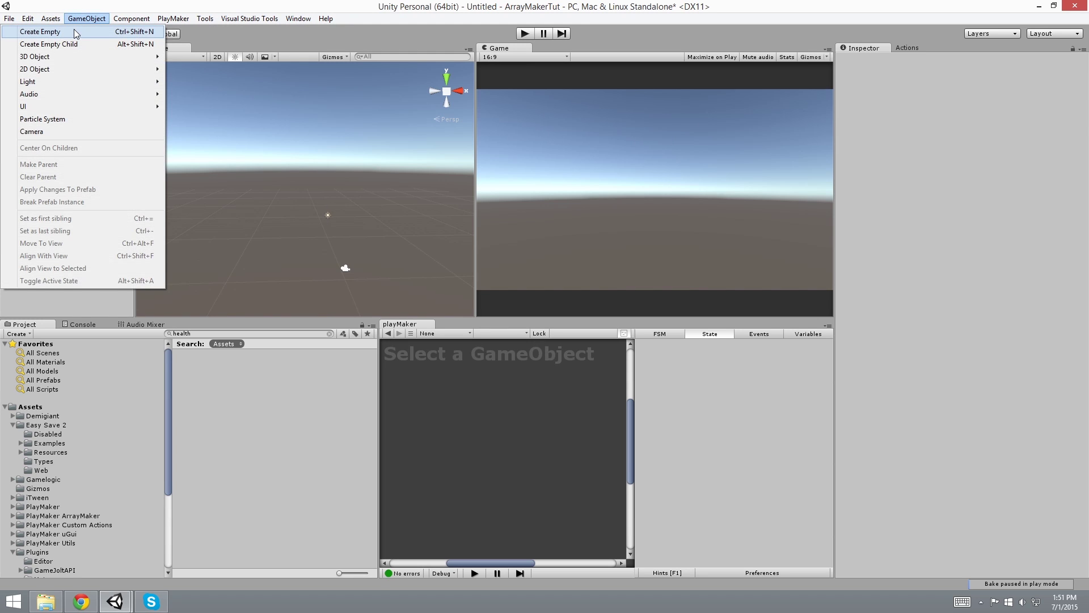
click(74, 32)
click(868, 58)
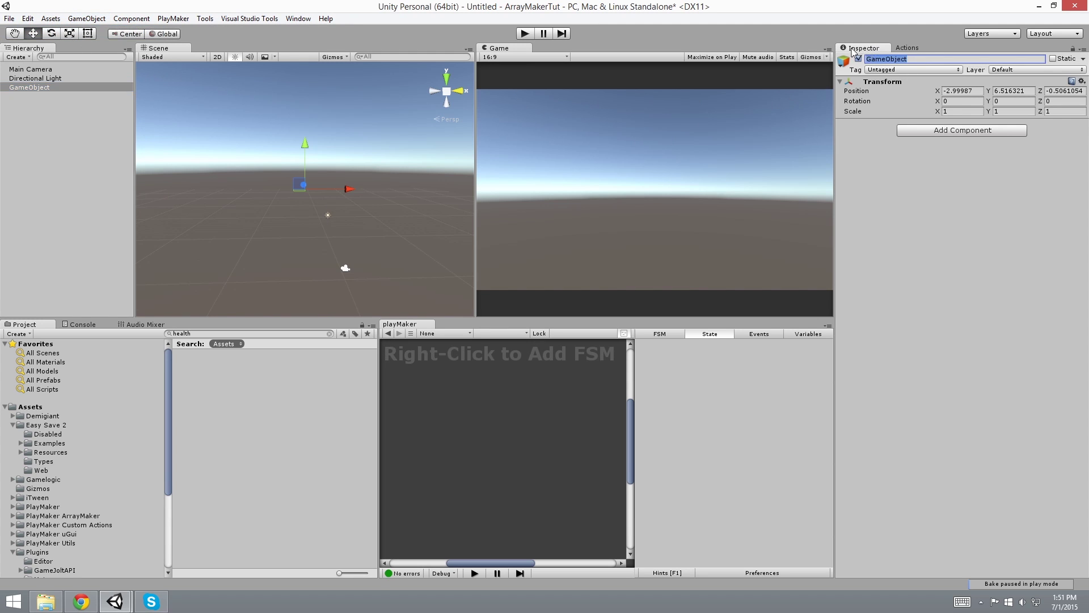
text(EasySave Manager)
key(Return)
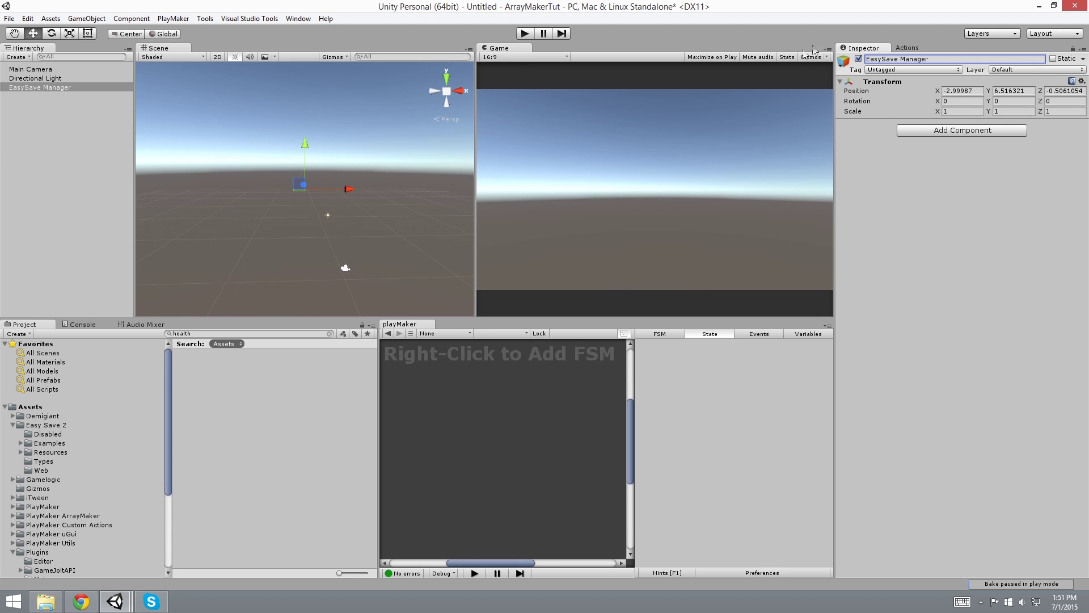
- Add a PlayMaker FSM to EasySave Manager and name it 'easySave'
click(483, 379)
right_click(483, 378)
click(512, 383)
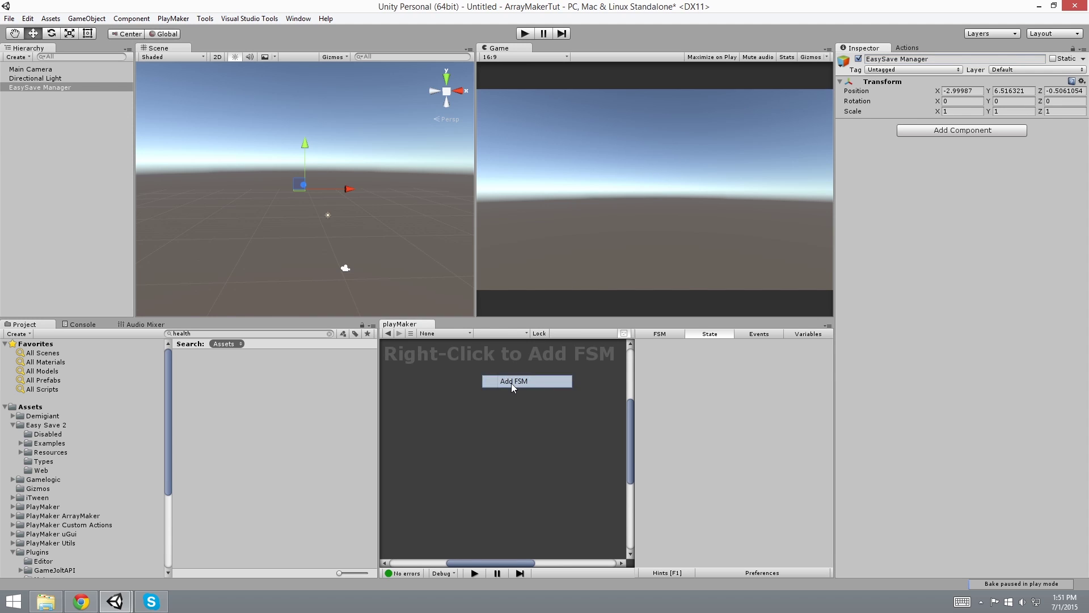
click(650, 336)
click(659, 344)
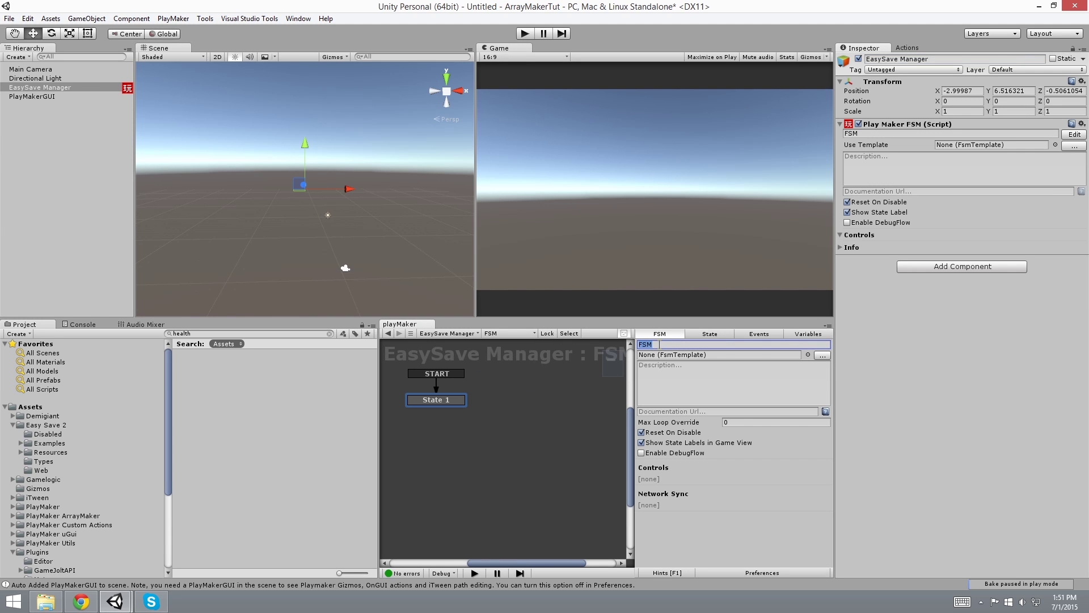
text(easySave)
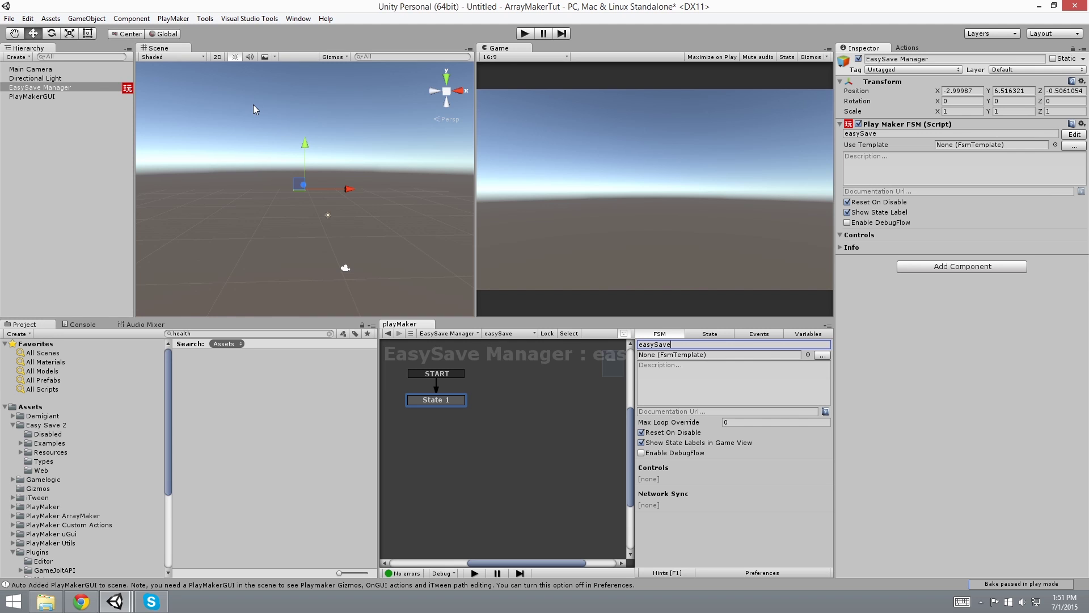
click(454, 400)
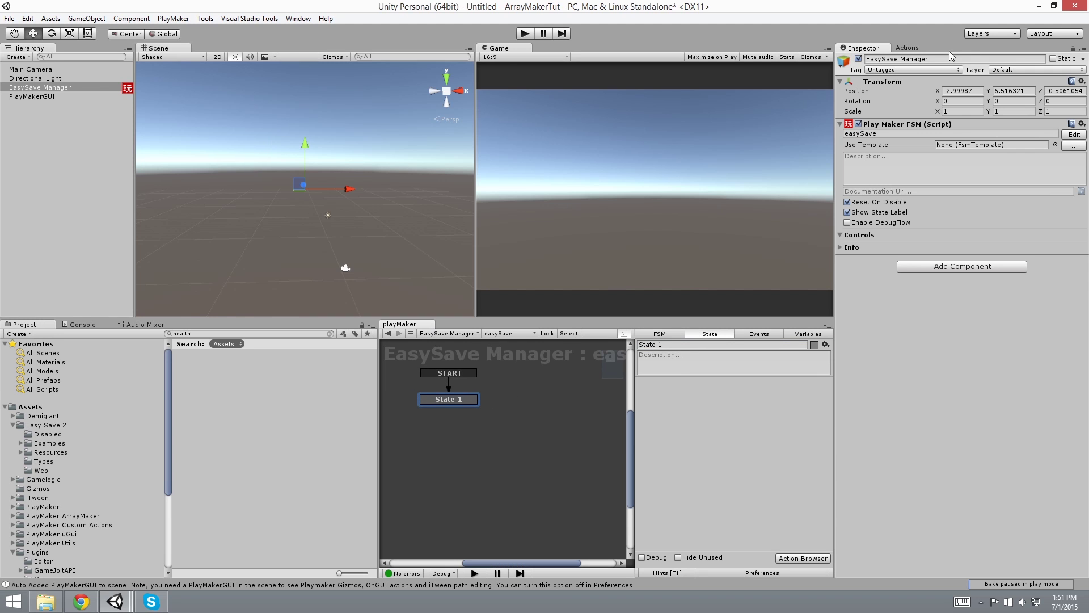
- Drag the Array List Easy Save action from the Actions browser into State 1
click(906, 47)
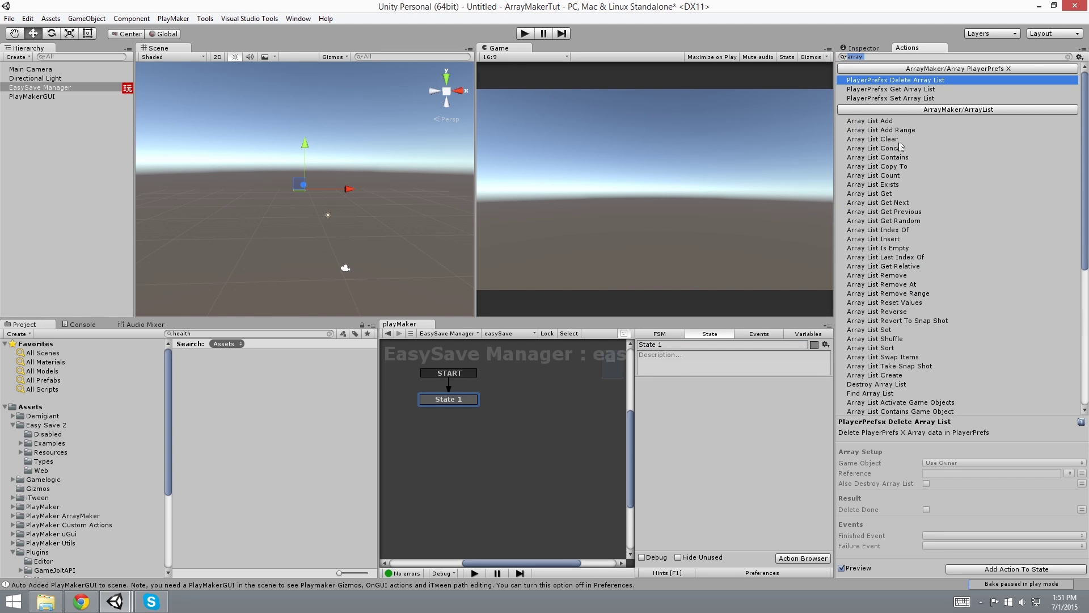
click(875, 394)
scroll(908, 397, down, 8)
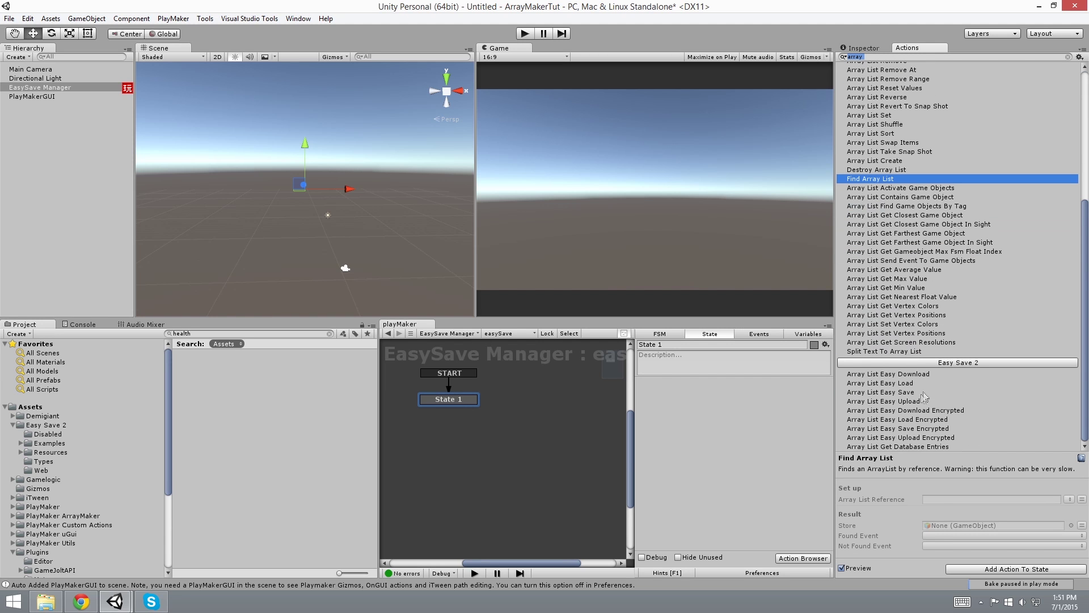
click(903, 393)
drag(890, 395, 690, 408)
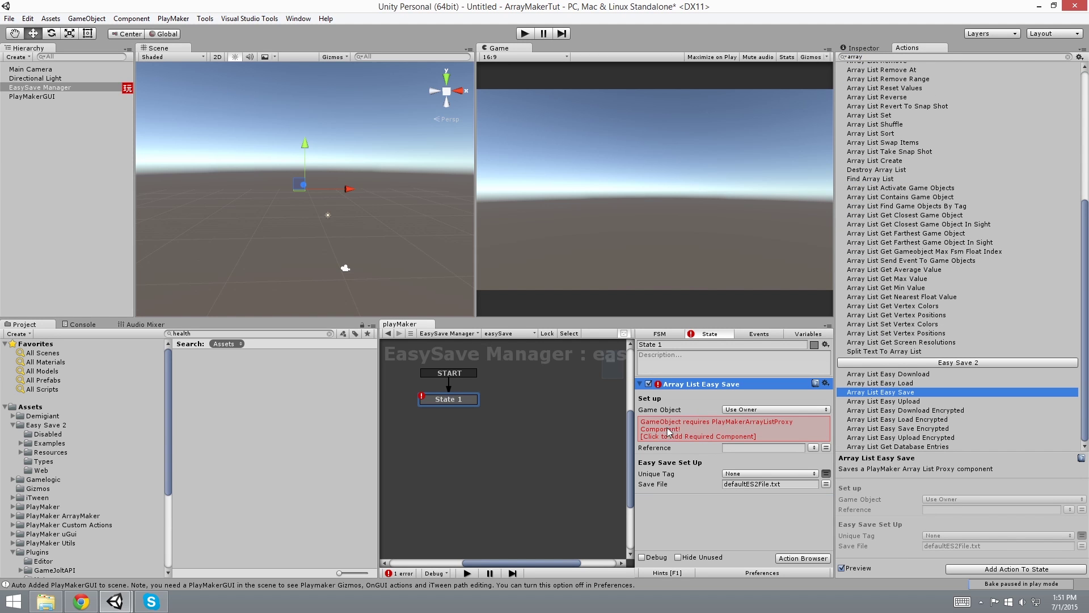
click(865, 48)
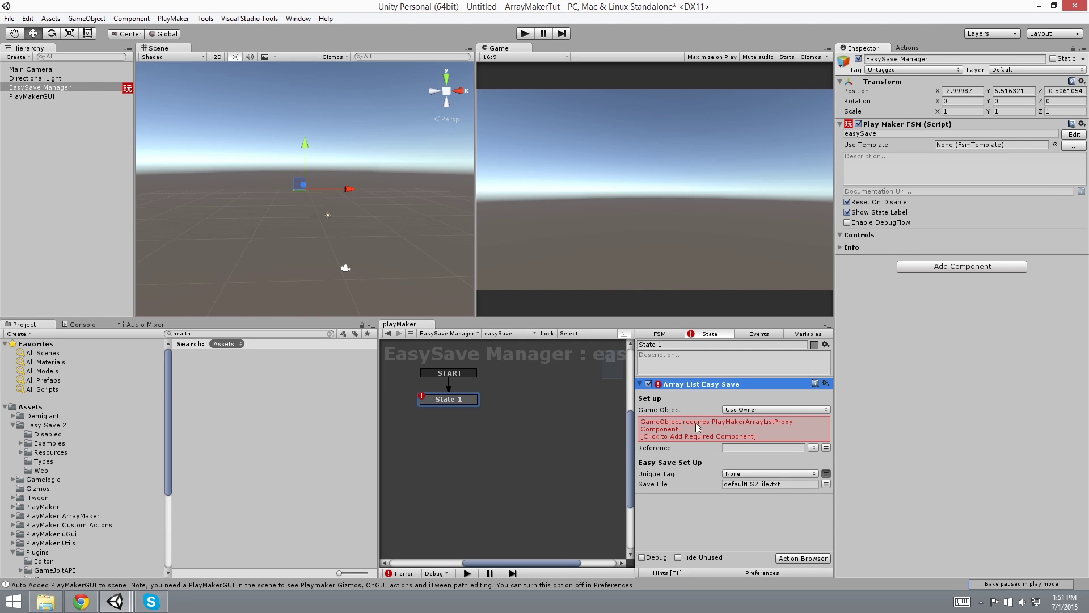
- Add the required Array List Proxy component with reference easysaveTest
click(677, 429)
click(963, 269)
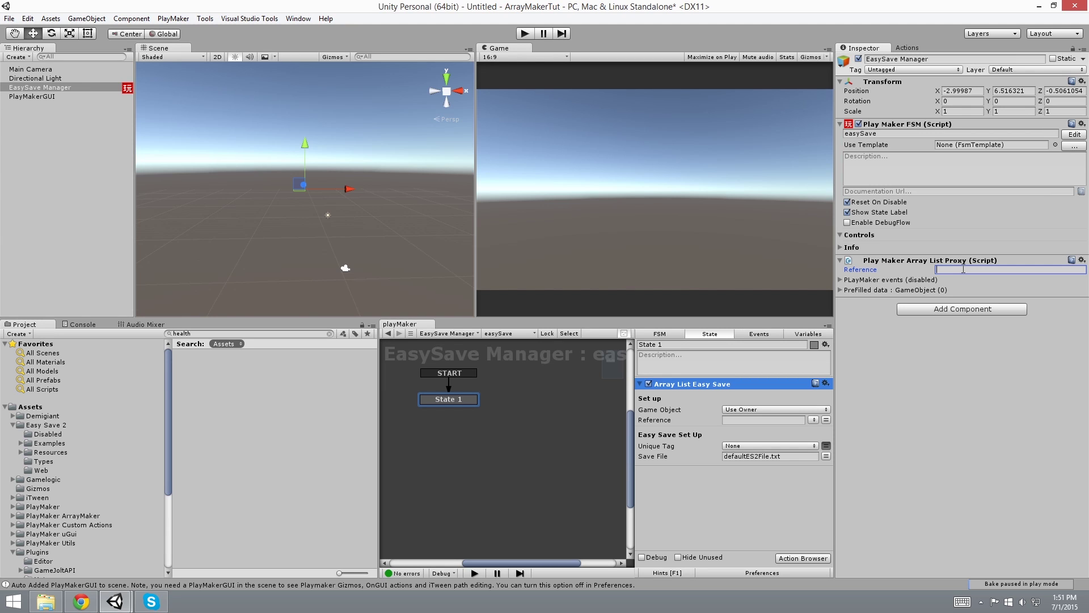
text(easySaveTest)
- Point the save action at reference easysaveTest with unique tag 'test'
click(741, 420)
text(easySave)
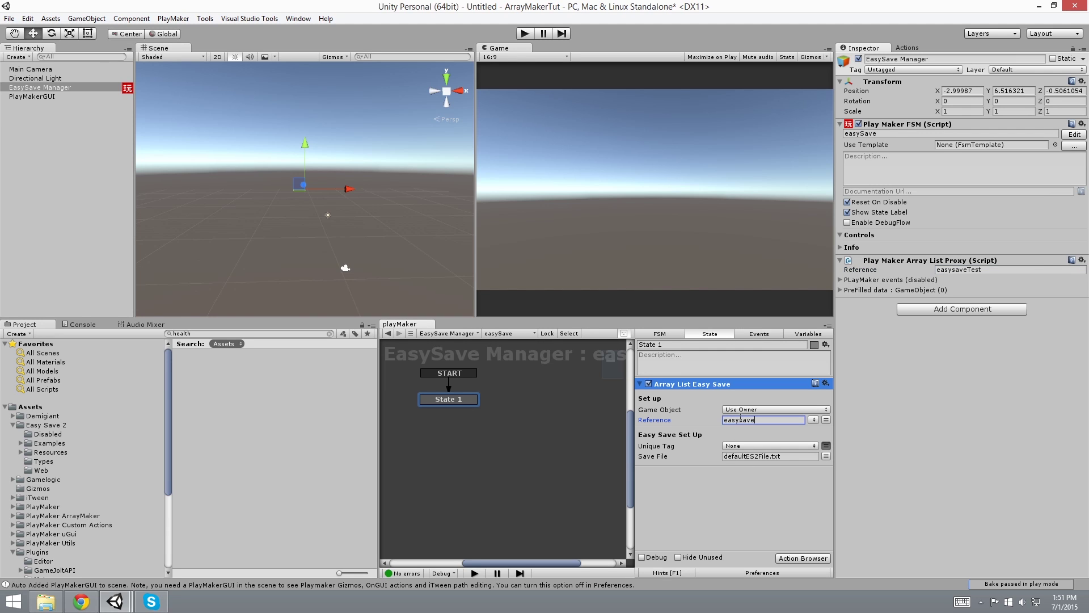
text(Test)
click(825, 447)
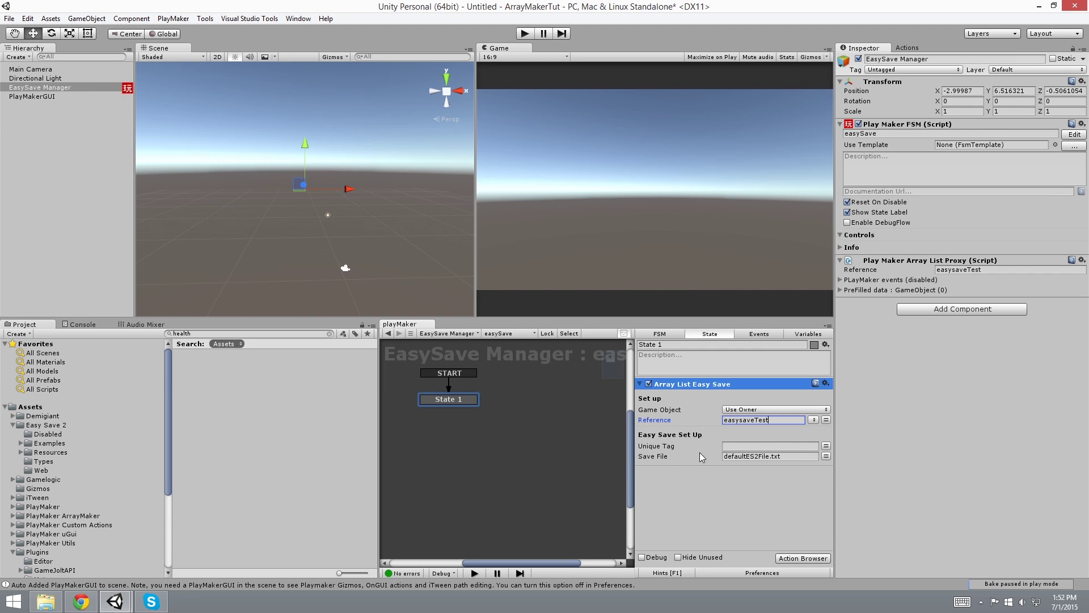
click(727, 445)
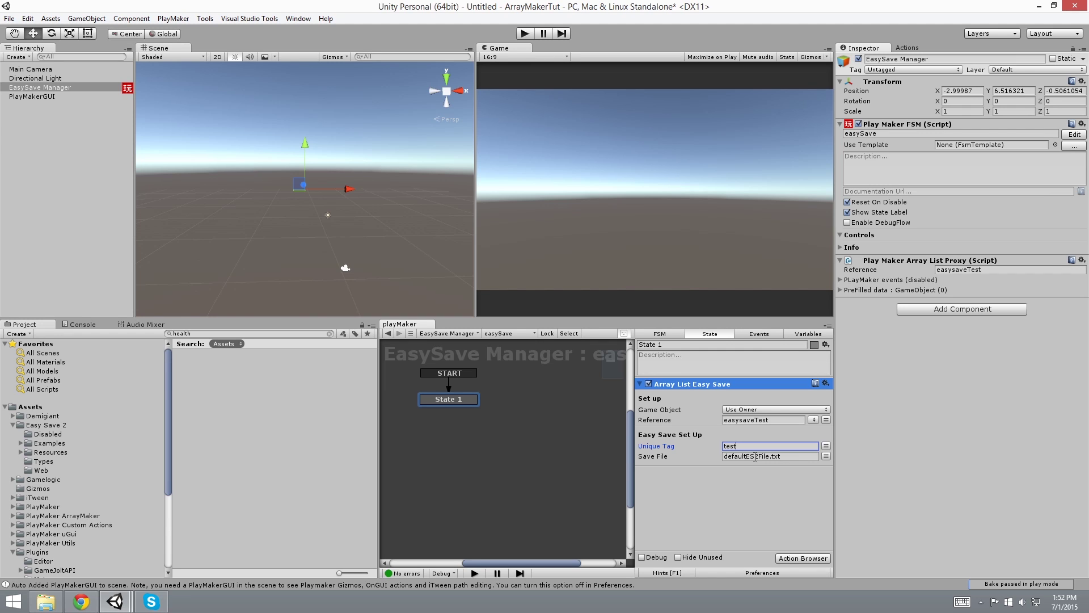
- Rename State 1 to 'saveArray'
click(593, 382)
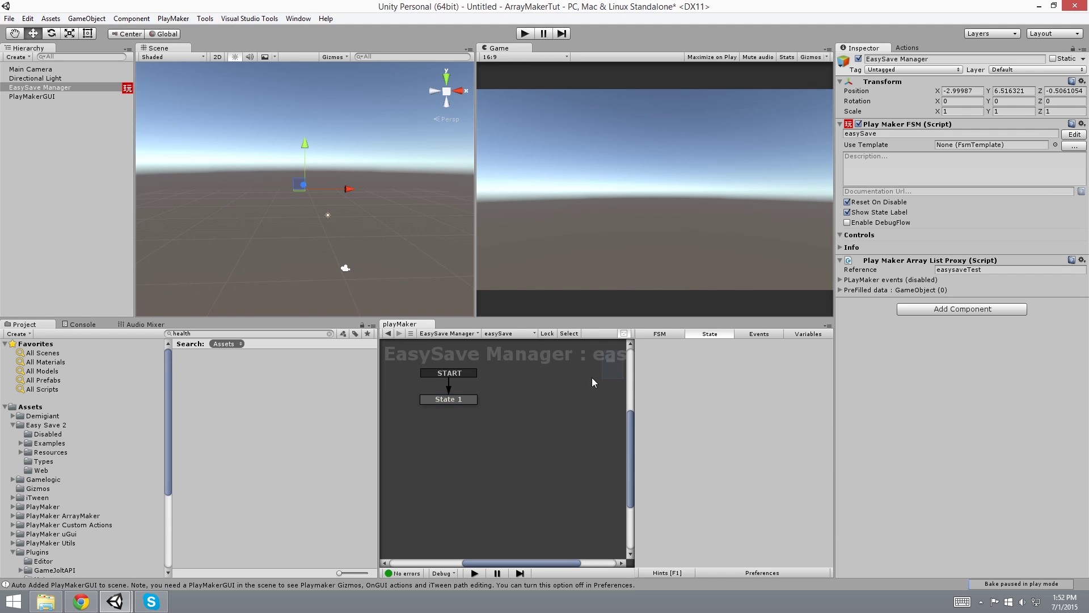
click(448, 400)
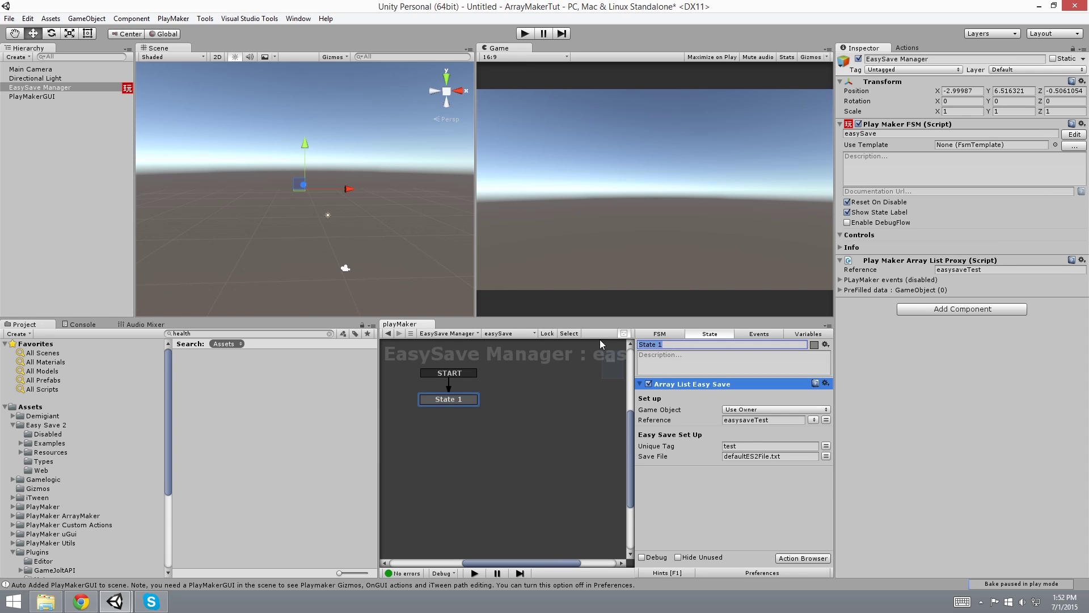
text(saveArray)
- In PreFilled data, set type Float, count 3, and items 6, 4 and 7
click(842, 290)
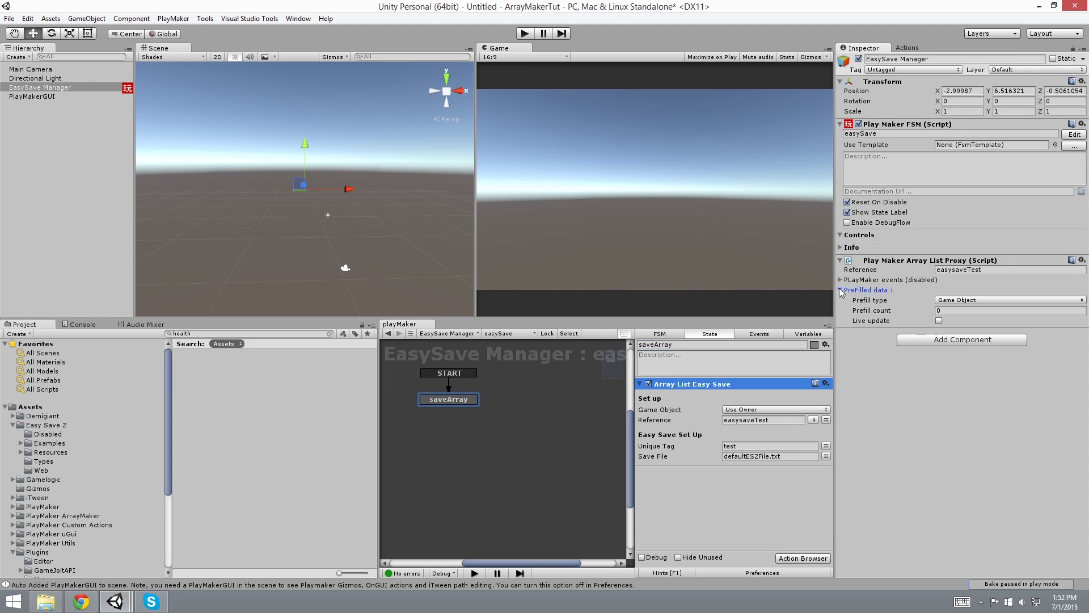
click(965, 300)
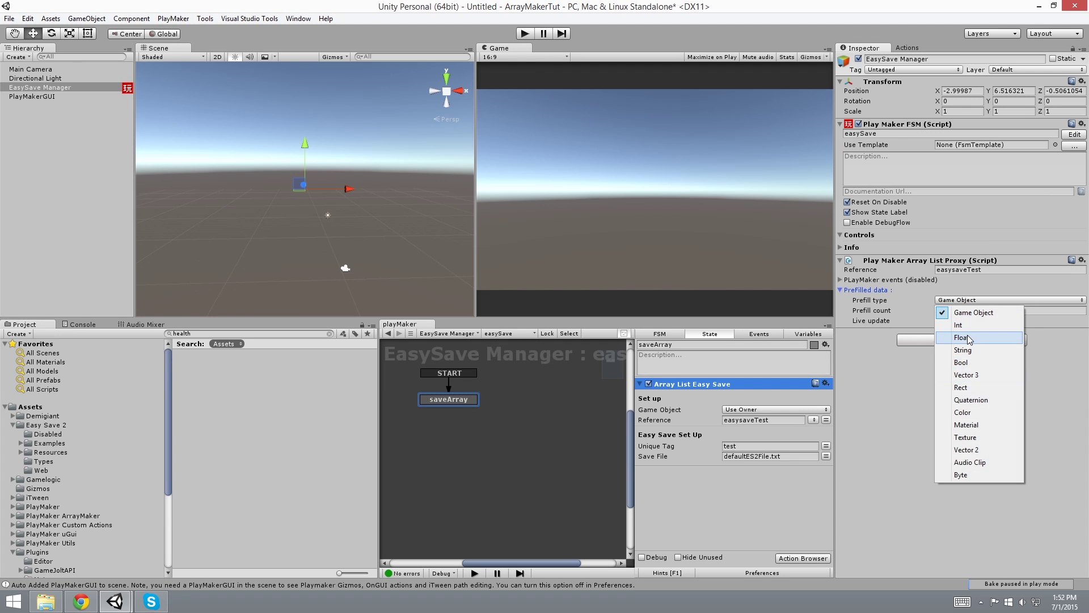
click(964, 338)
click(956, 312)
text(3)
key(Tab)
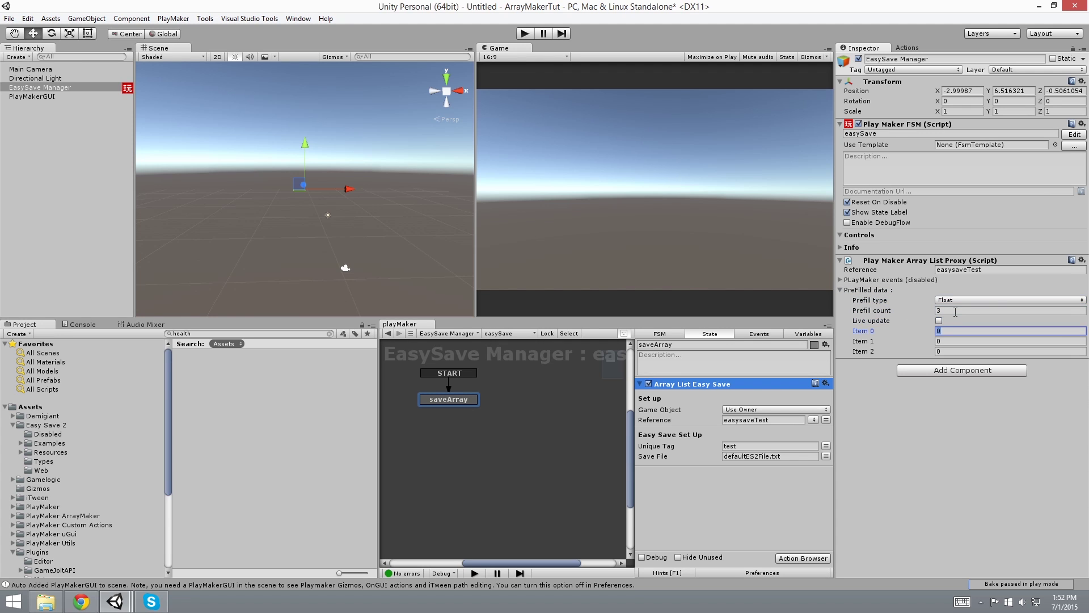
key(Tab)
text(4)
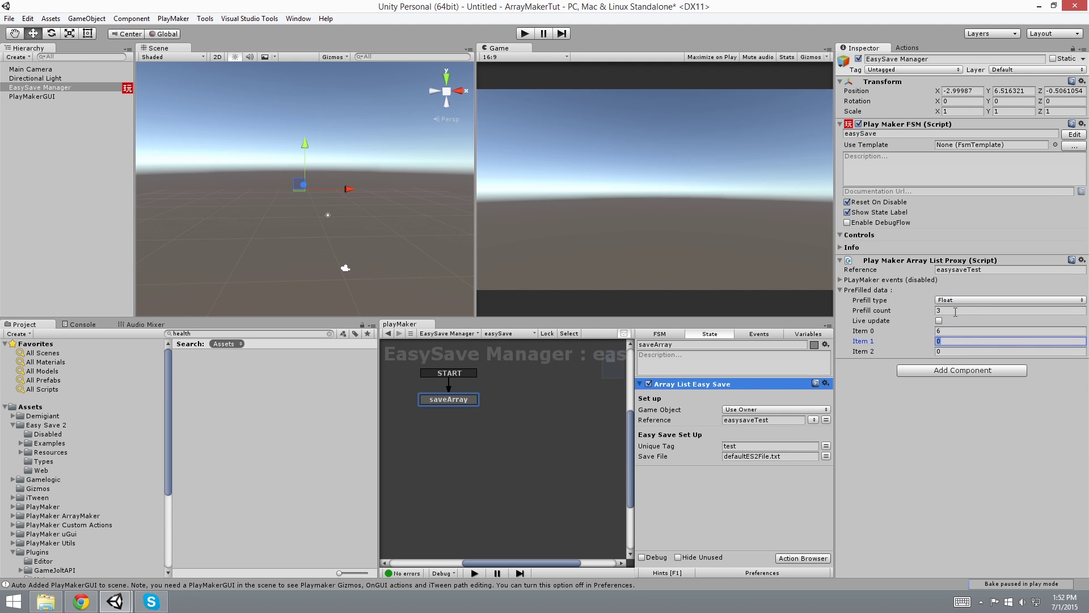
key(Tab)
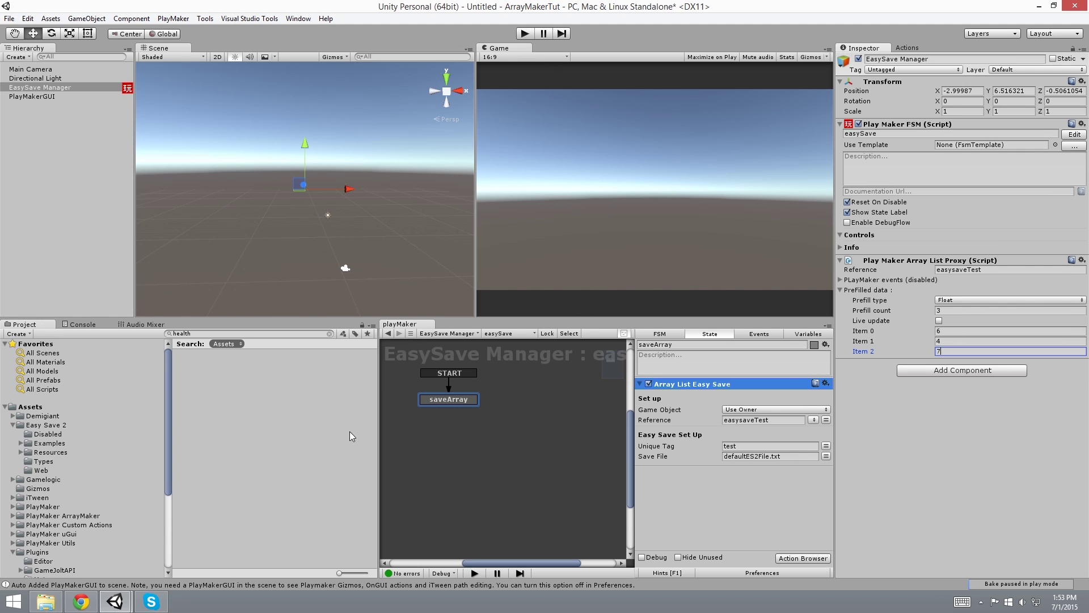
middle_drag(453, 403, 470, 413)
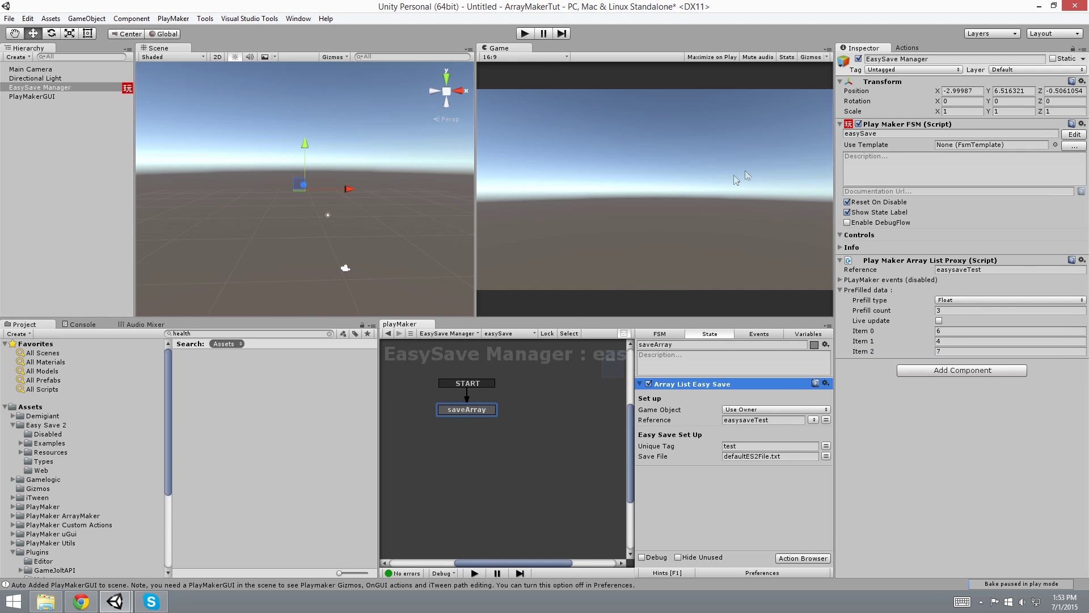
- Create a new state beside saveArray named 'loadArray'
click(908, 48)
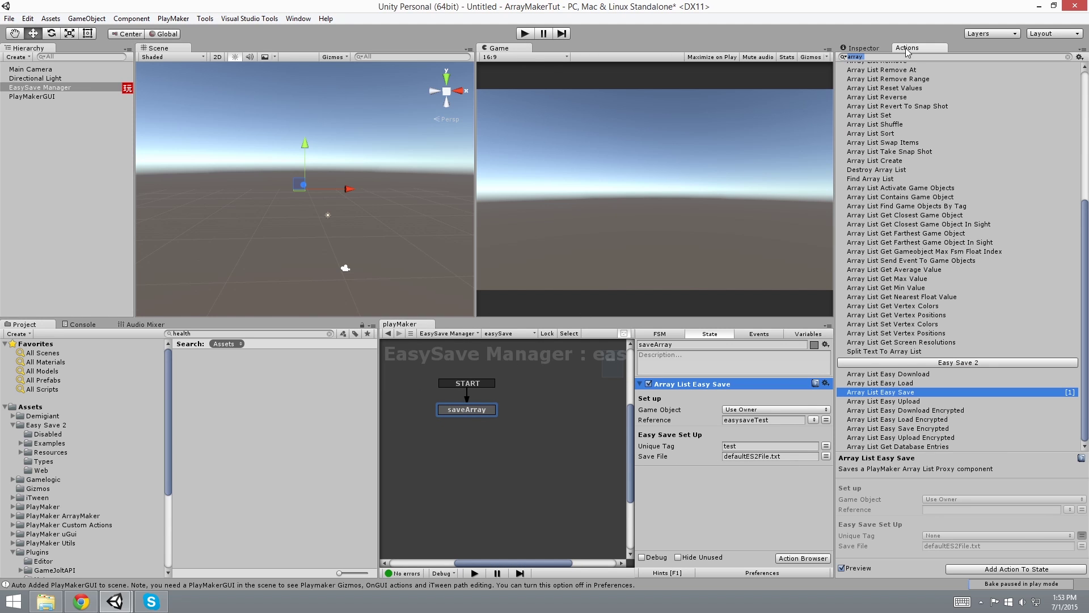
ctrl+click(541, 408)
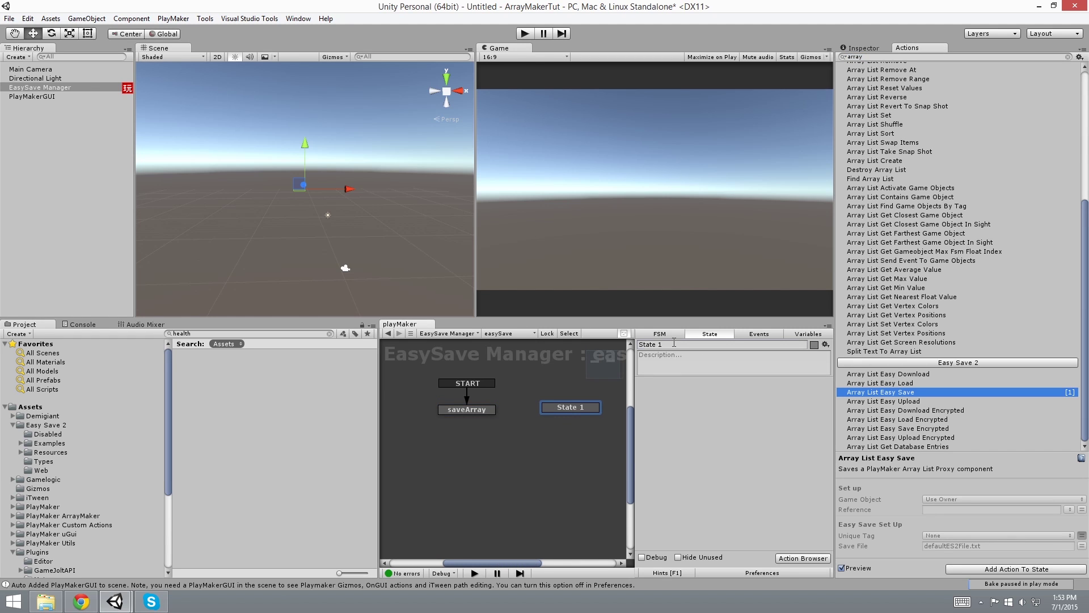
text(loadArray)
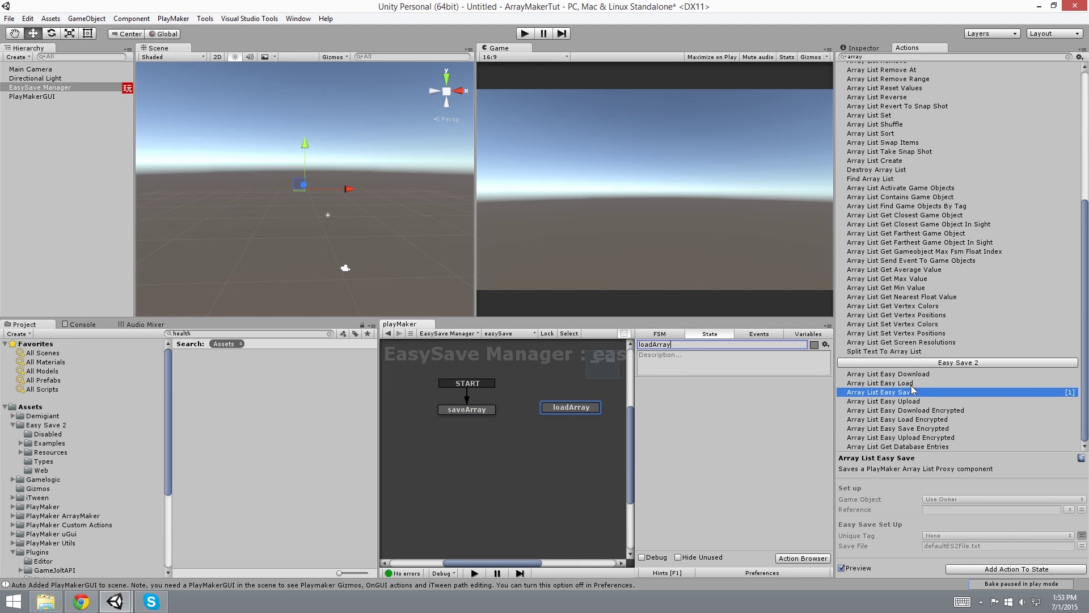
- Add Array List Easy Load to loadArray with reference easysaveTest and unique tag 'test'
double_click(880, 383)
click(747, 419)
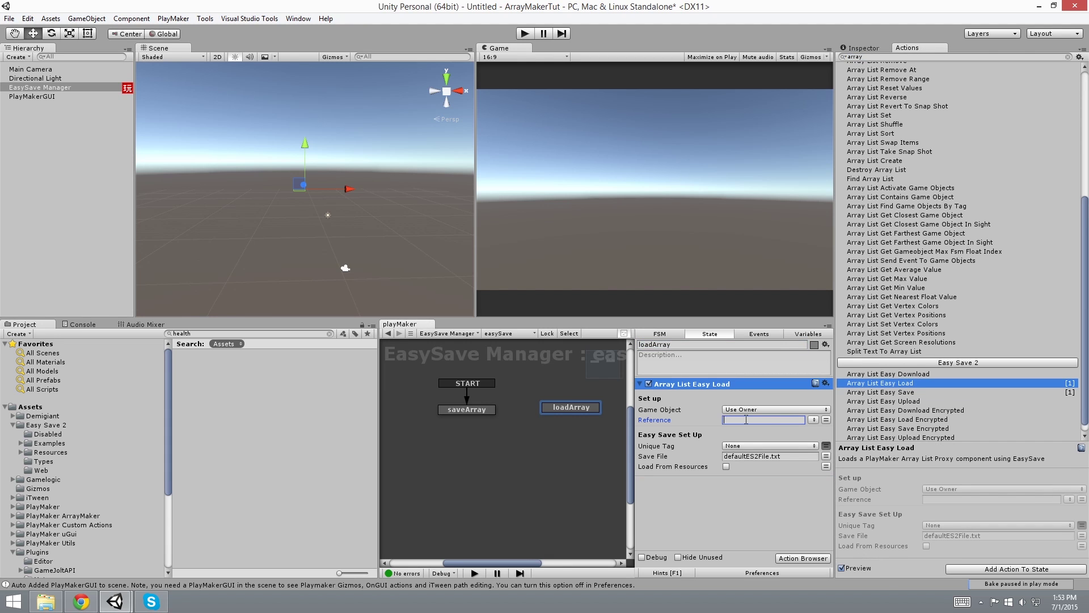
text(easySaveTest)
click(827, 445)
click(786, 447)
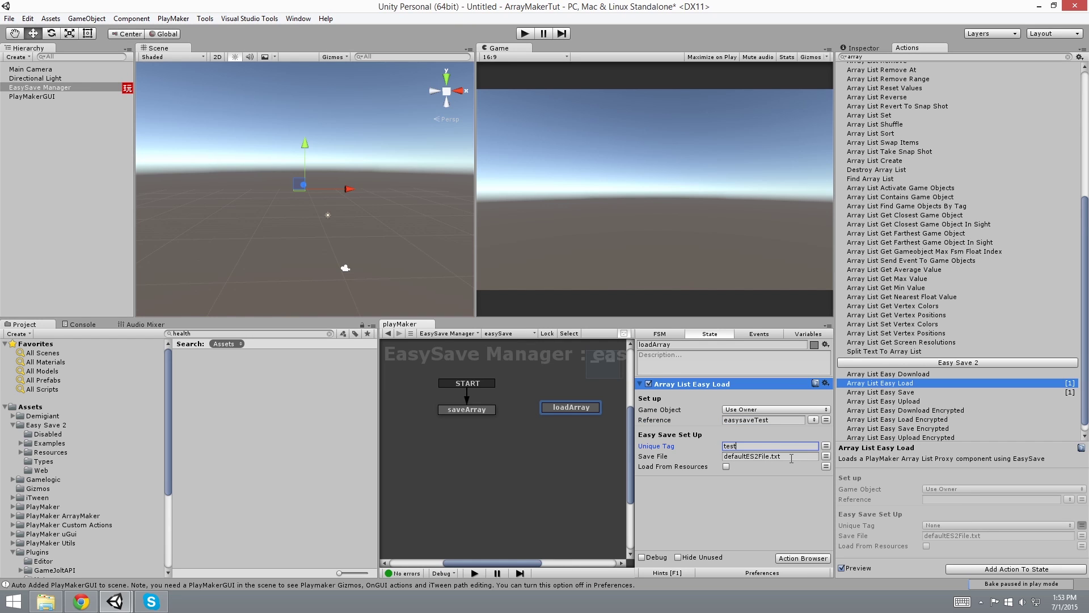
drag(571, 406, 572, 411)
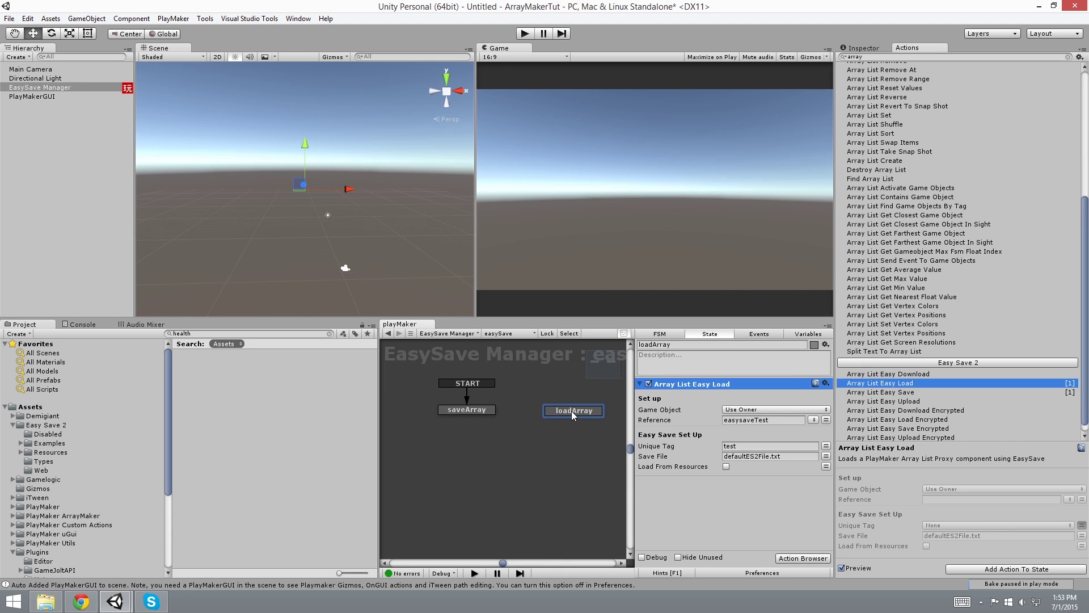
- Link saveArray's FINISHED transition to loadArray, then start Play mode to test
right_click(477, 415)
click(505, 421)
drag(467, 420, 551, 419)
click(863, 48)
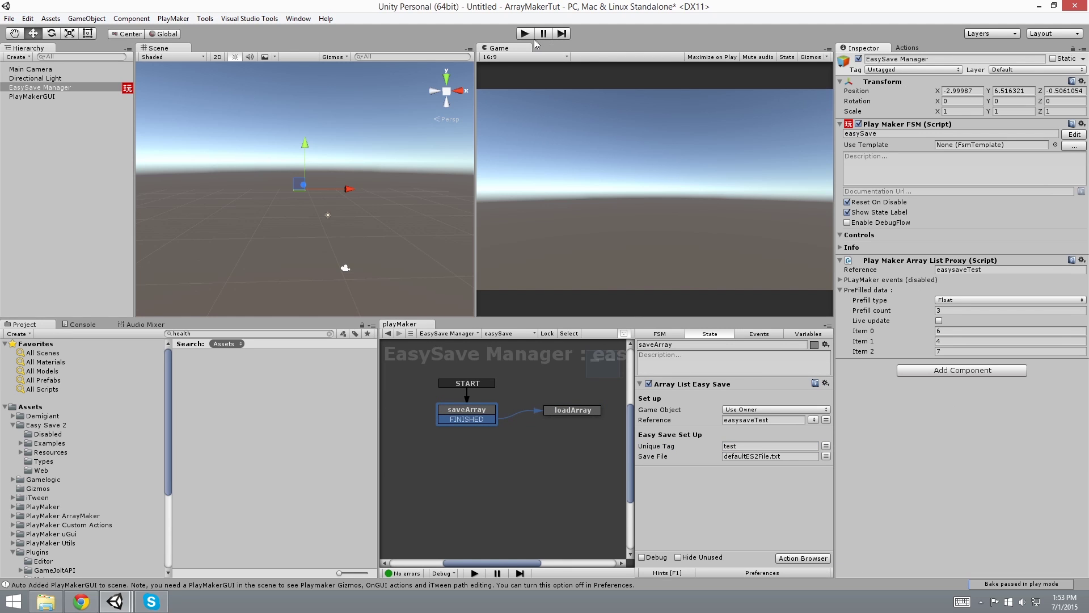
click(525, 34)
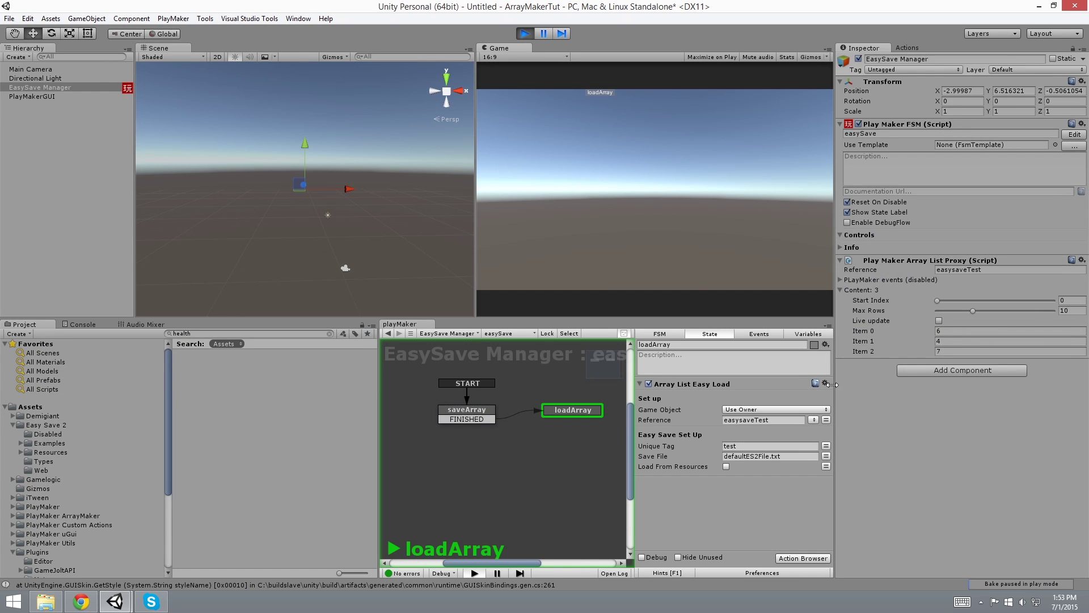
- Stop the game and review the saveArray and loadArray actions
click(525, 34)
click(907, 48)
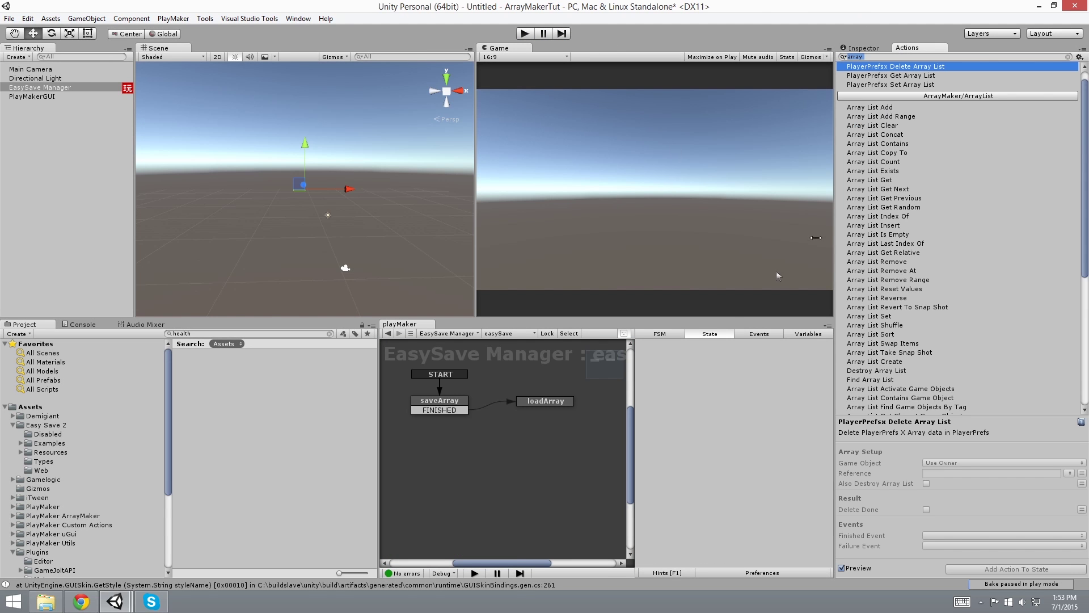
drag(440, 402, 435, 399)
drag(530, 403, 536, 403)
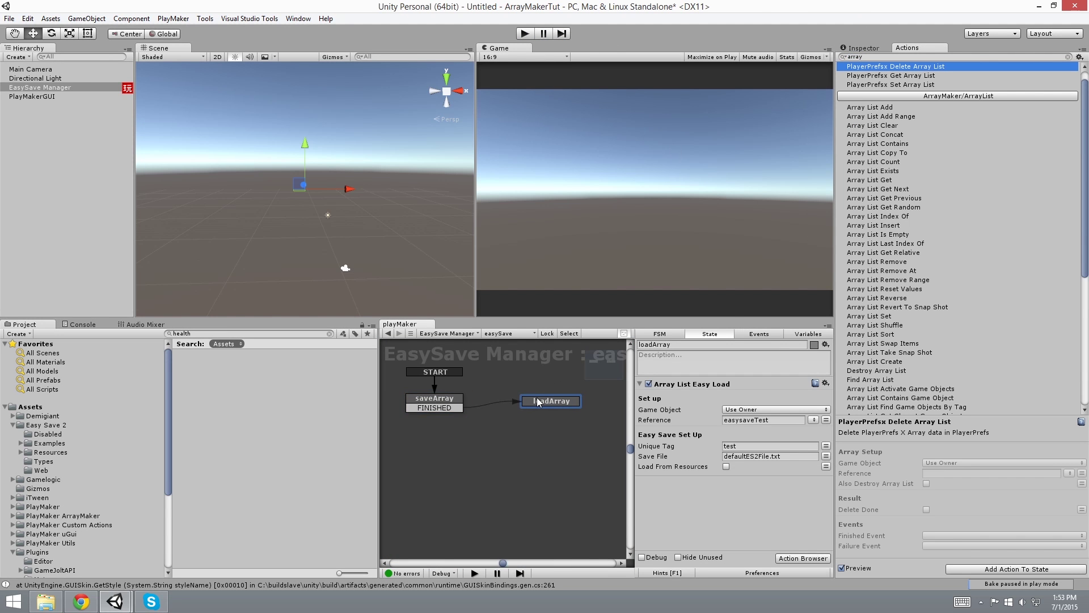
scroll(902, 73, up, 1)
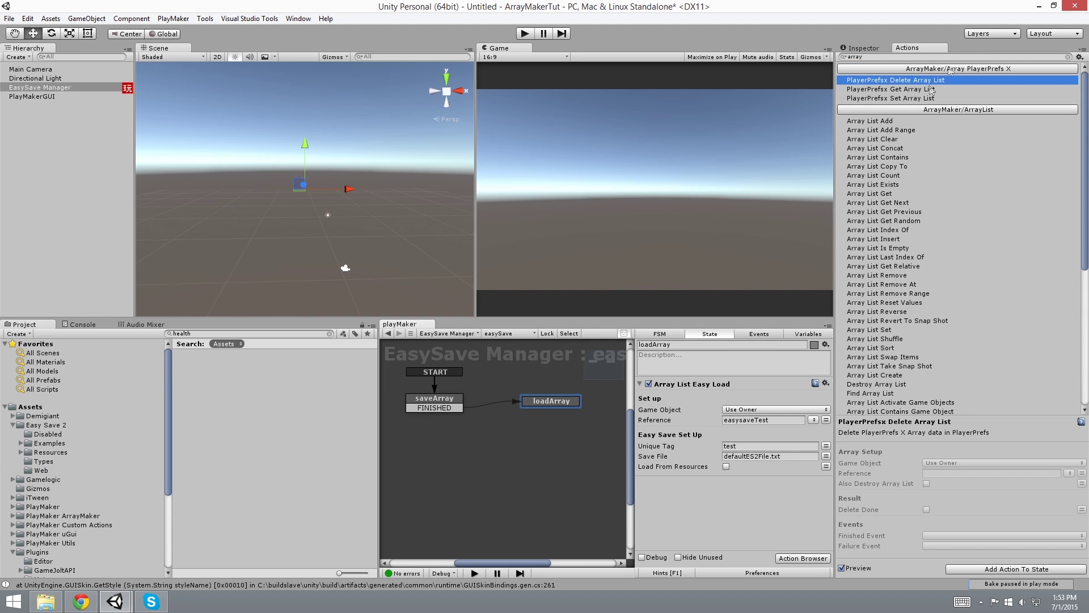
- Search the actions for 'remove' and disable saveArray's Easy Save action
click(871, 58)
text(remove)
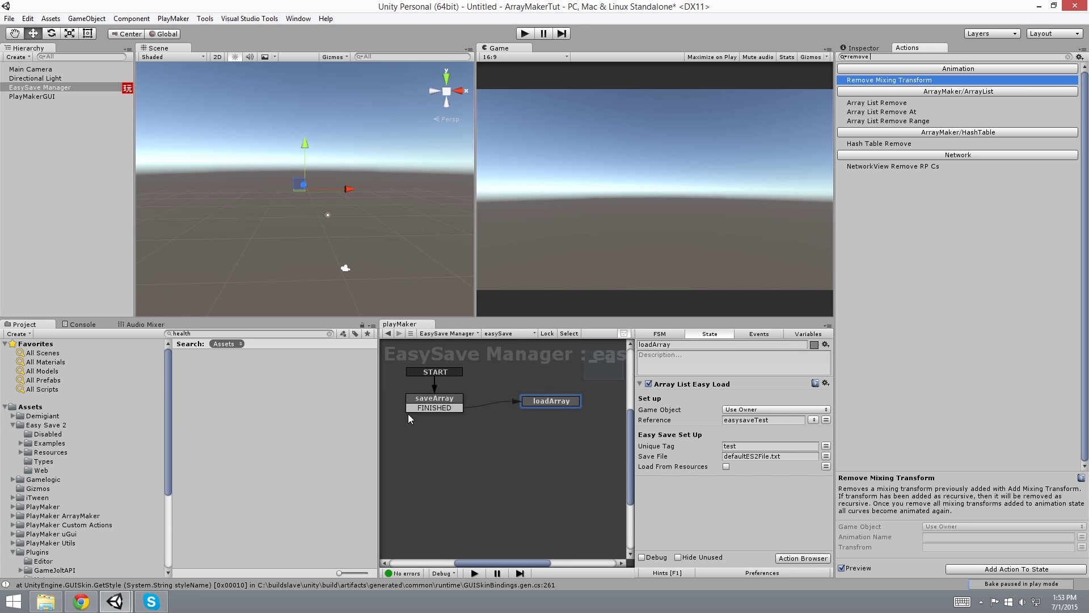
click(422, 406)
click(649, 384)
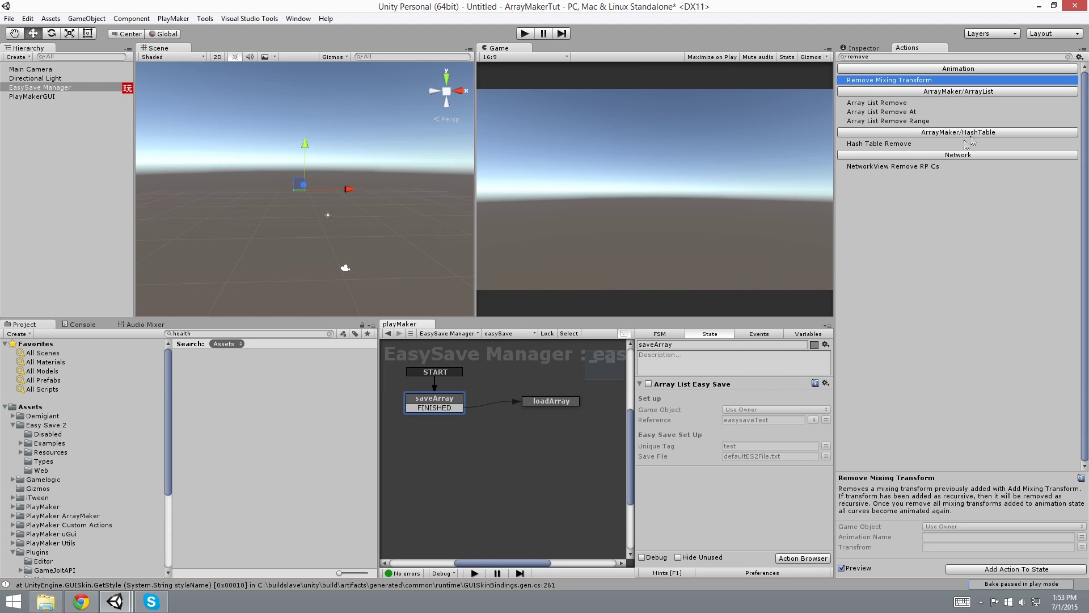
- Add Array List Remove Range to saveArray on easysaveTest with count 3
drag(902, 121, 689, 480)
click(740, 493)
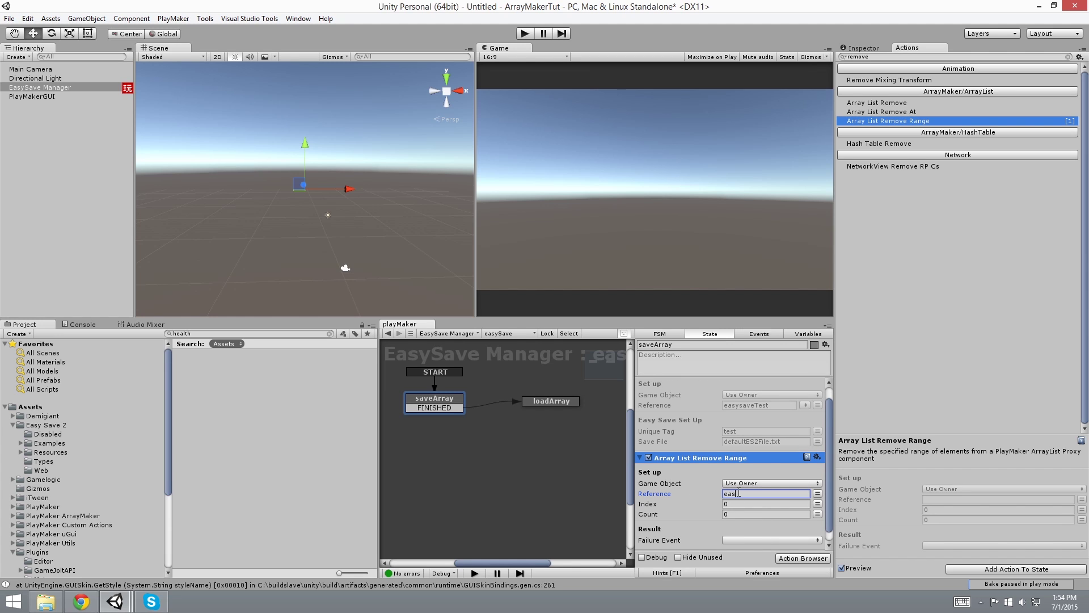
text(easysaveTest)
click(748, 514)
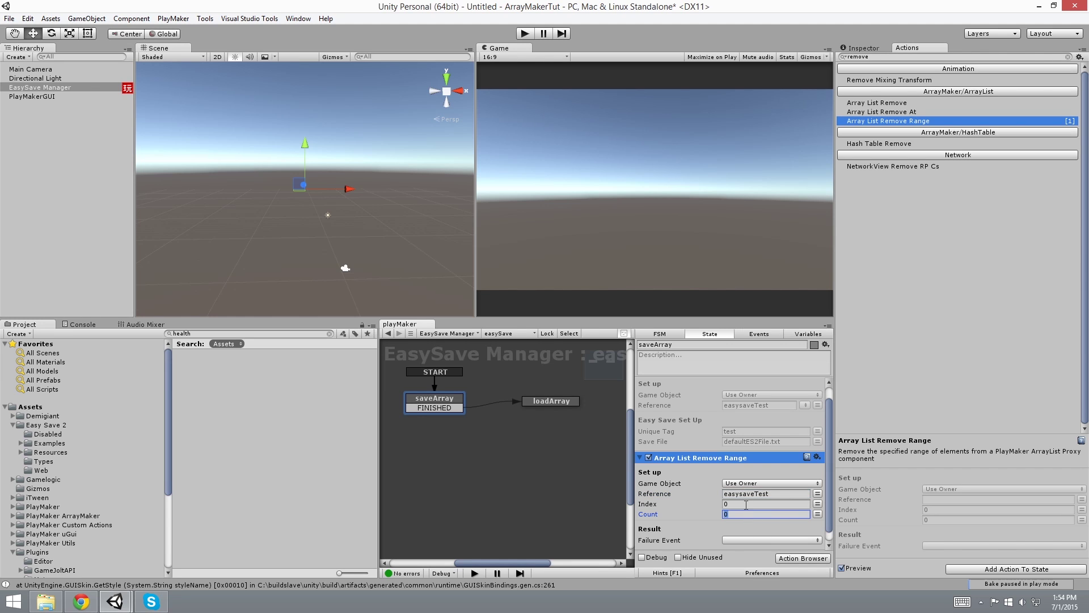
text(3)
scroll(747, 505, down, 1)
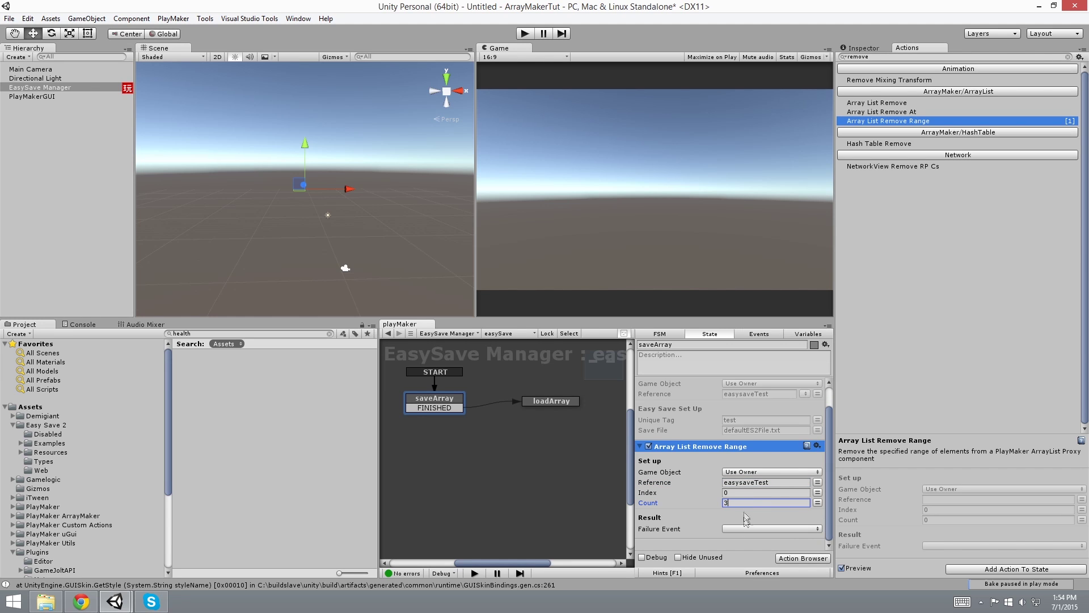
- Play the scene to confirm loadArray restores 6, 4 and 7, then stop
click(864, 48)
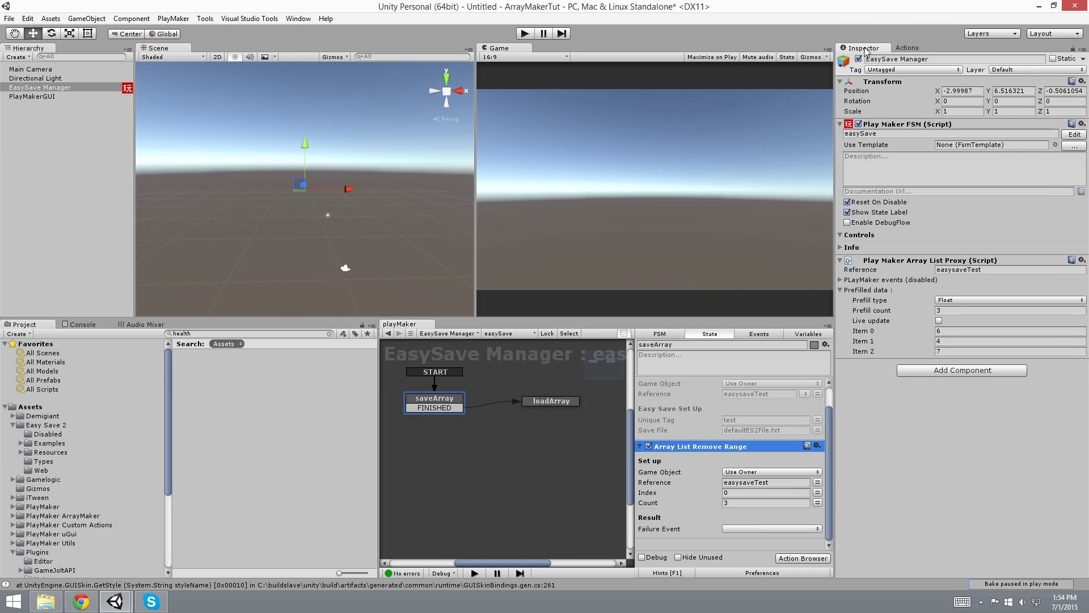
click(525, 33)
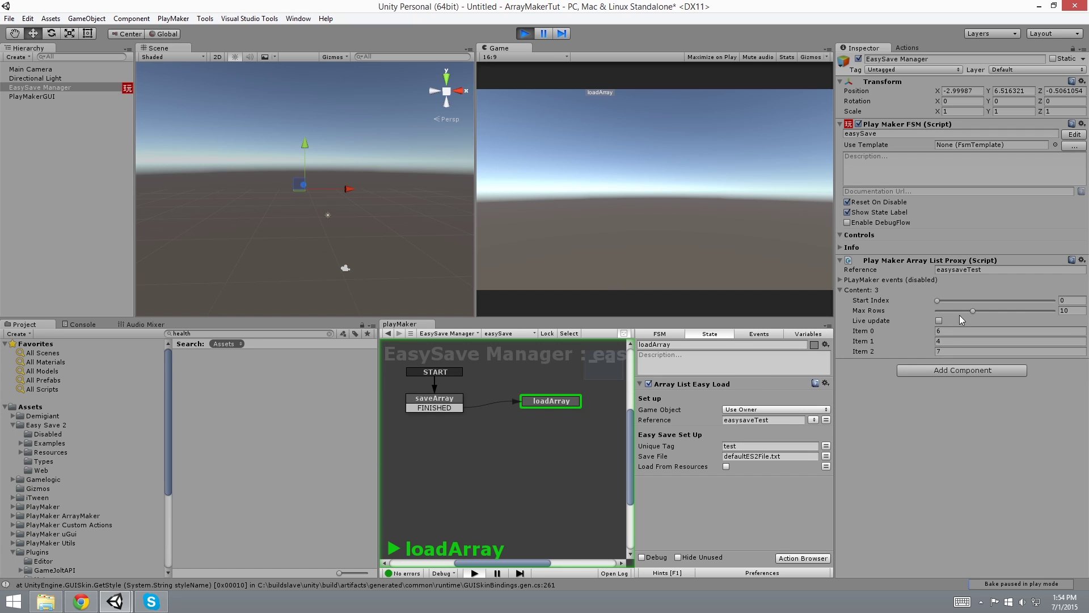
click(525, 33)
click(437, 411)
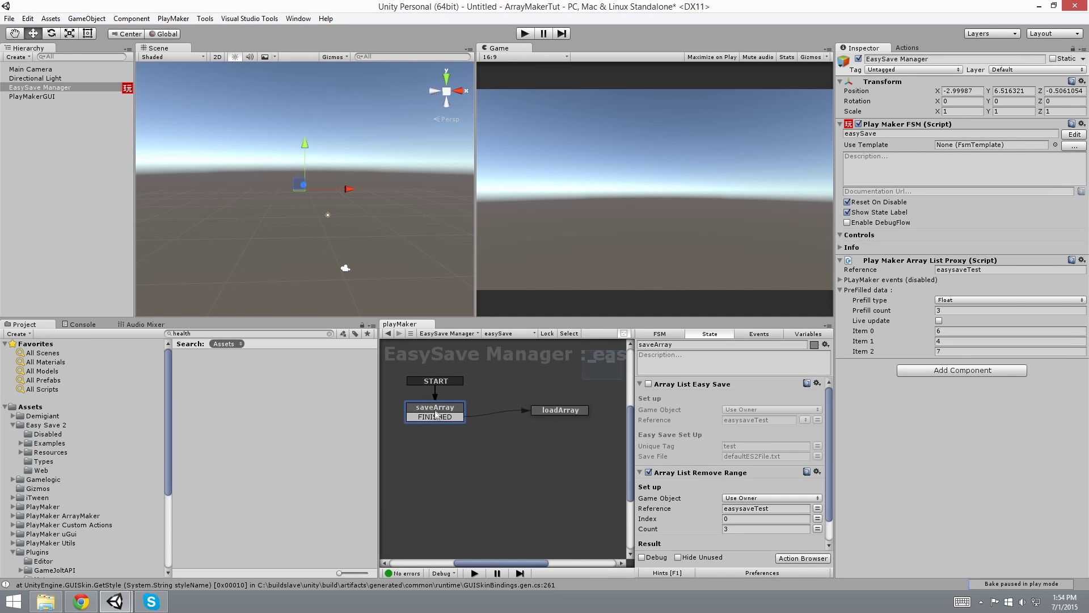
- Add a State 1, route saveArray's FINISHED to it, and give it a breakpoint
ctrl+click(488, 454)
drag(453, 417, 491, 446)
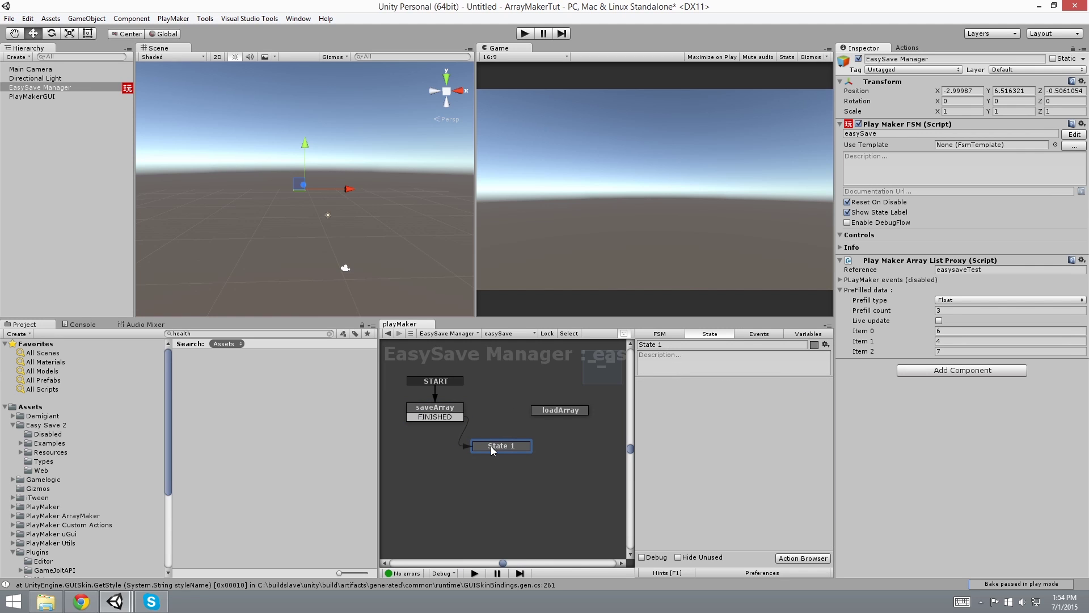
click(907, 48)
click(888, 57)
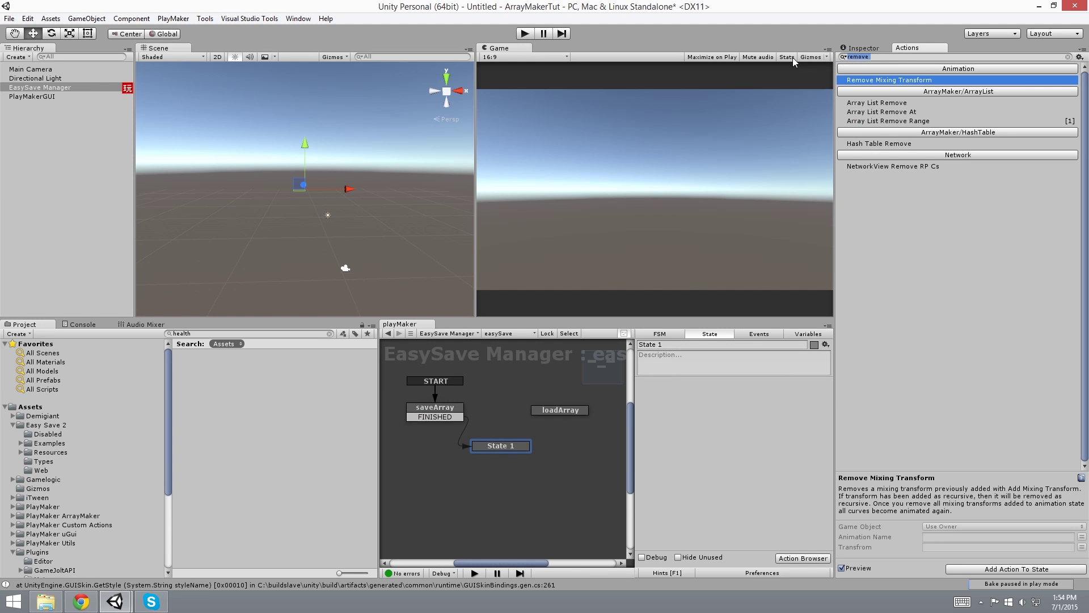
right_click(505, 446)
click(549, 548)
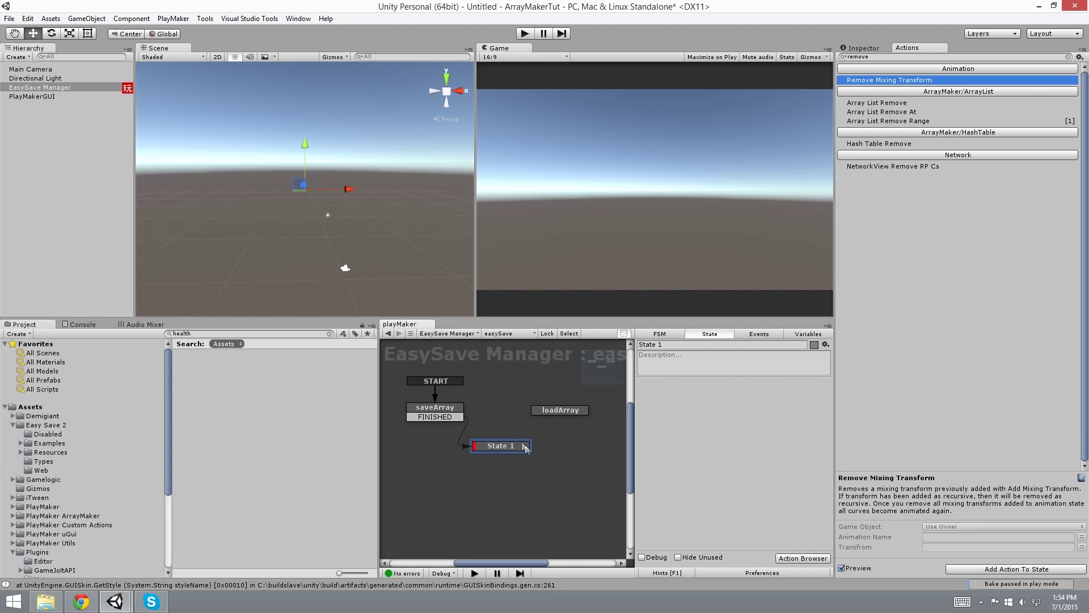
- Connect State 1's FINISHED transition to loadArray and run the game
right_click(507, 446)
mouse_move(528, 454)
click(468, 452)
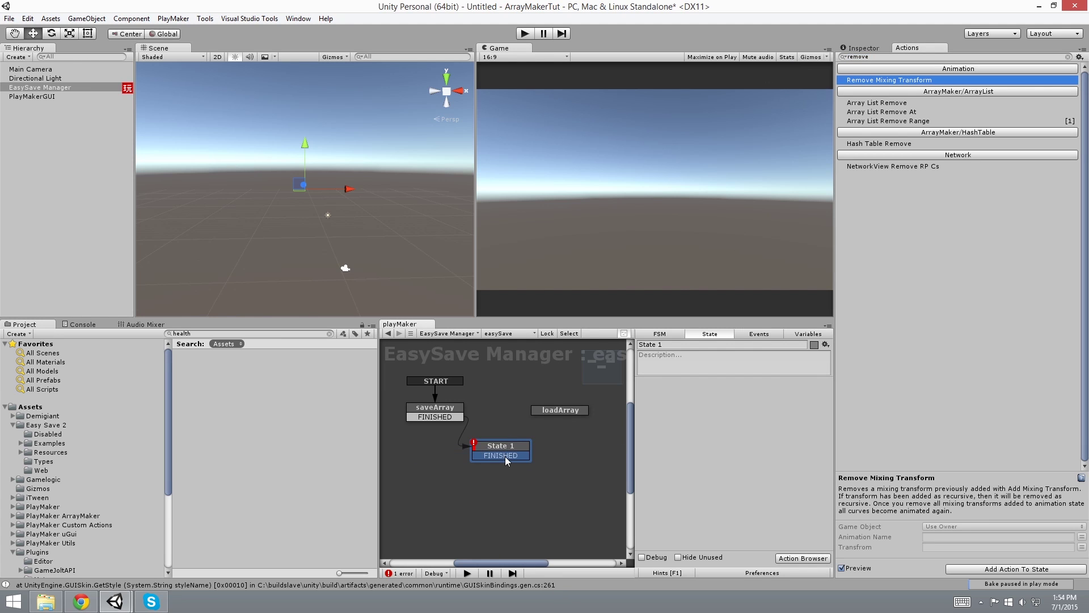
drag(505, 456, 574, 412)
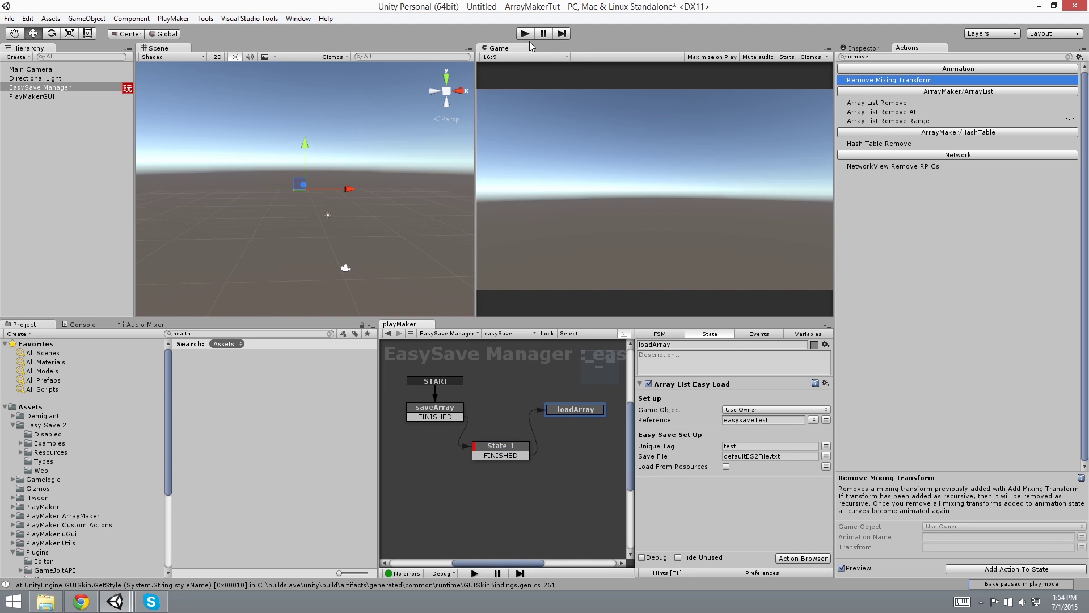
click(867, 47)
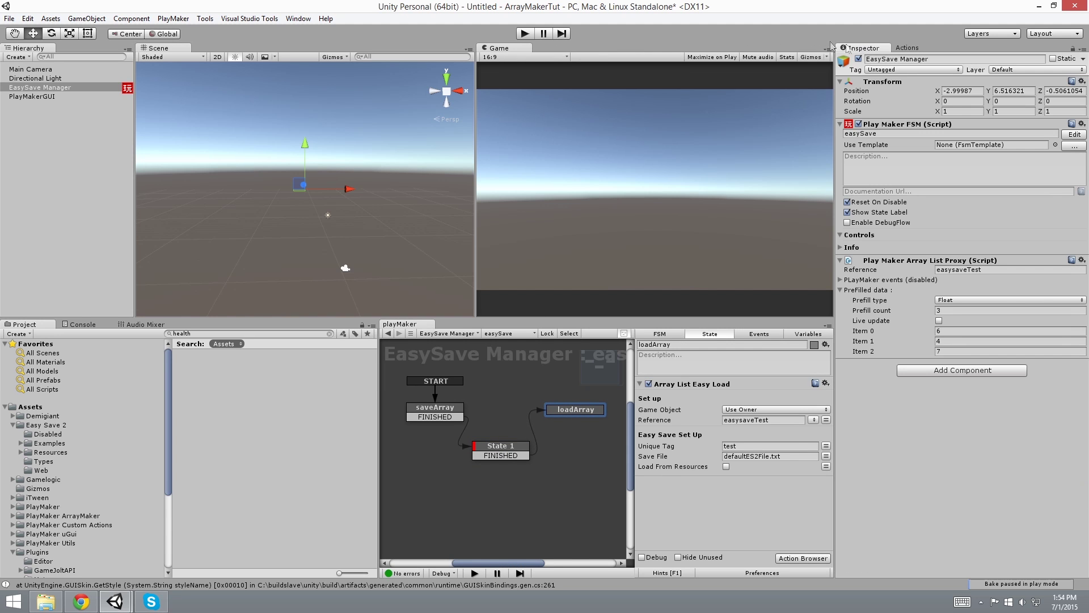
click(526, 33)
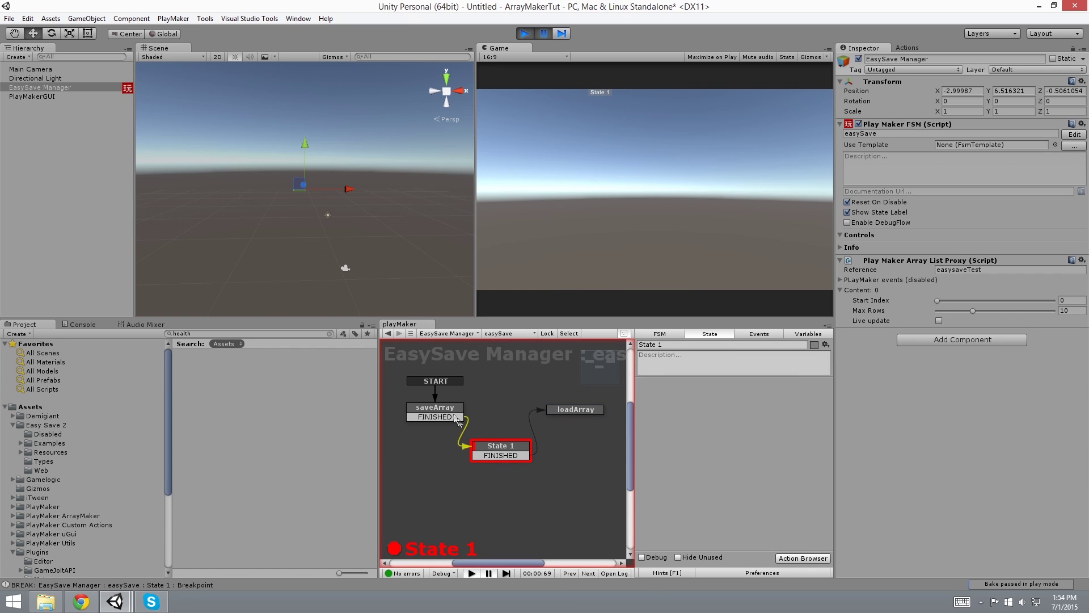
- Check the empty list at the State 1 breakpoint, resume until loadArray refills 6, 4, 7, then stop
drag(498, 449, 500, 449)
click(437, 408)
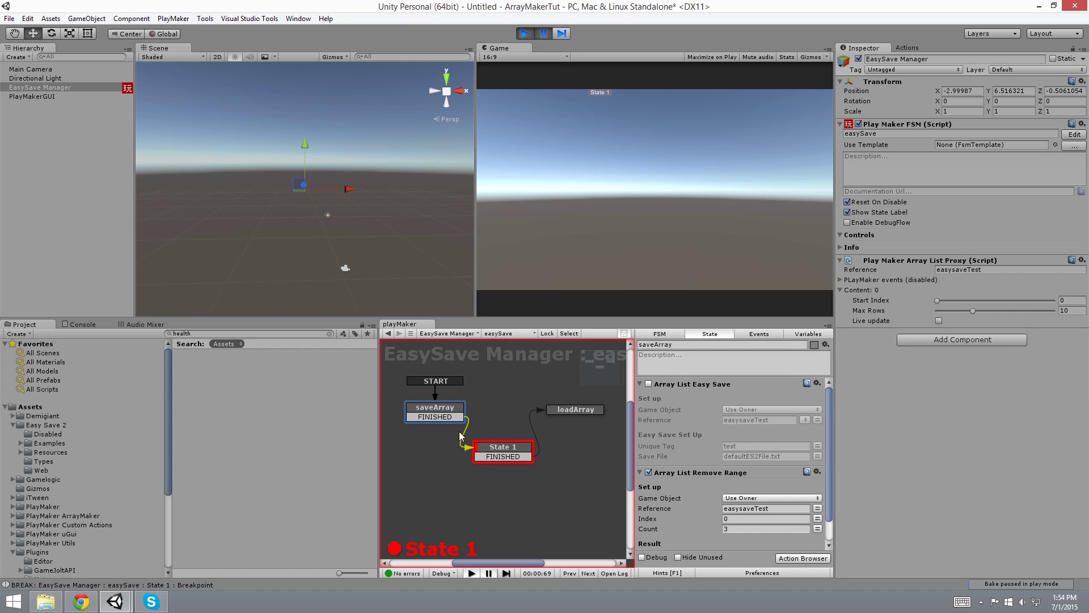
click(507, 449)
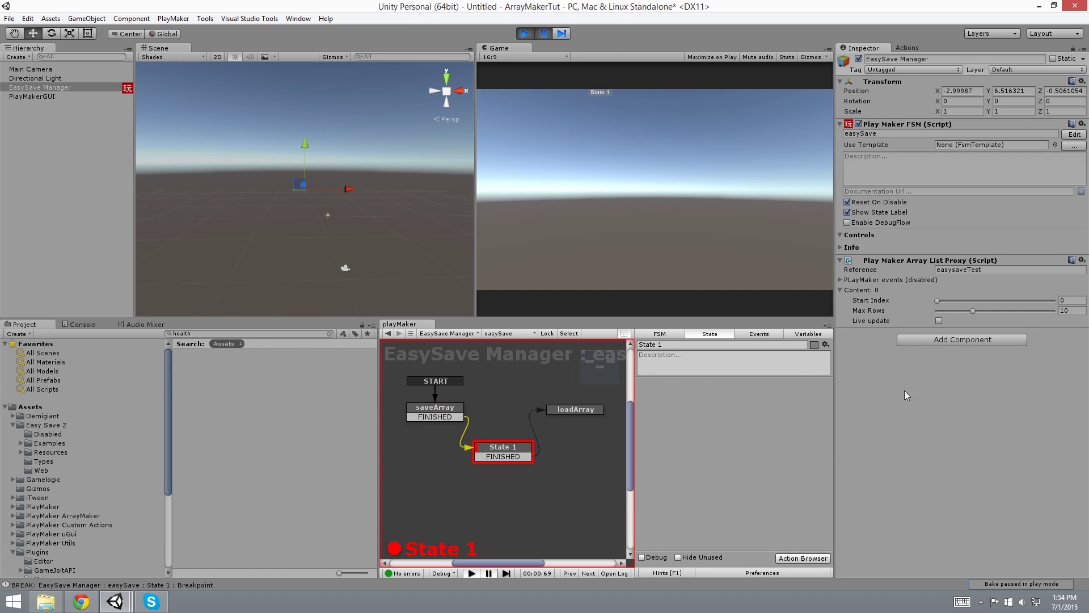
click(544, 35)
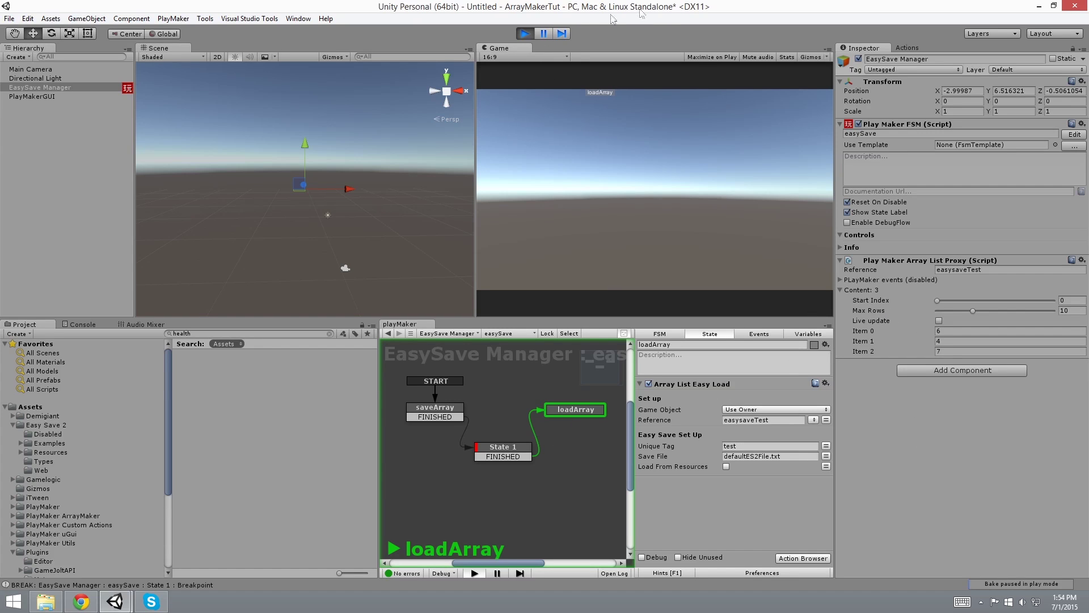
click(524, 34)
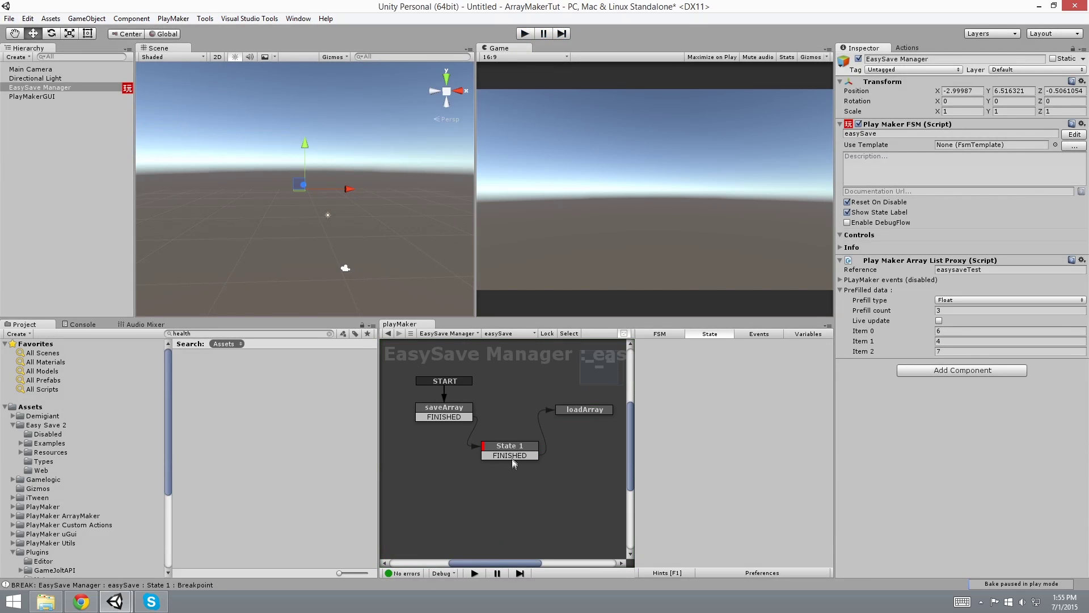
click(514, 450)
- Delete State 1 from the FSM graph
right_click(502, 446)
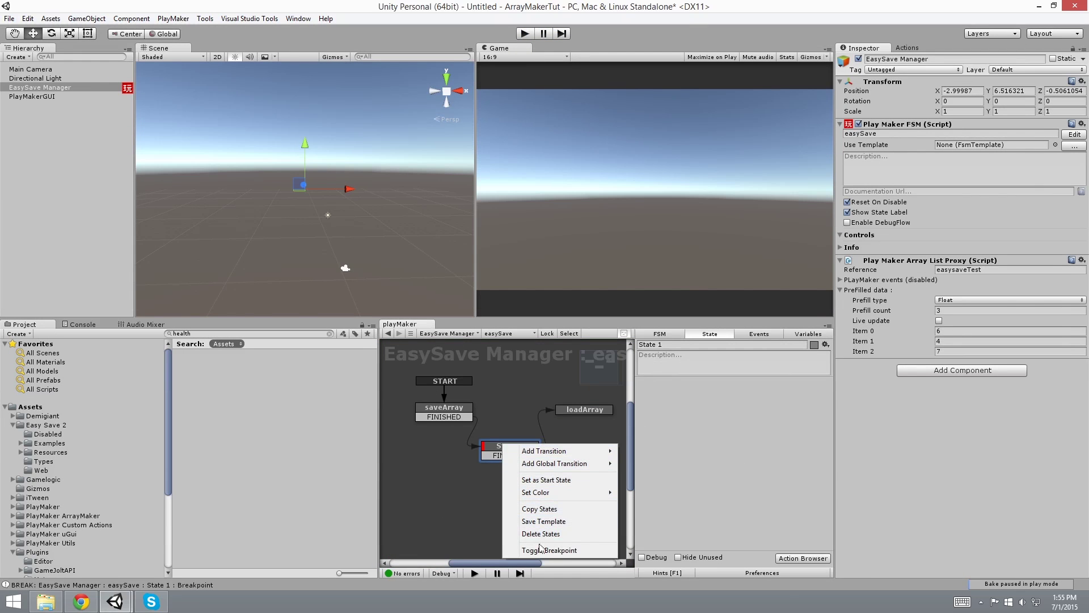
click(542, 535)
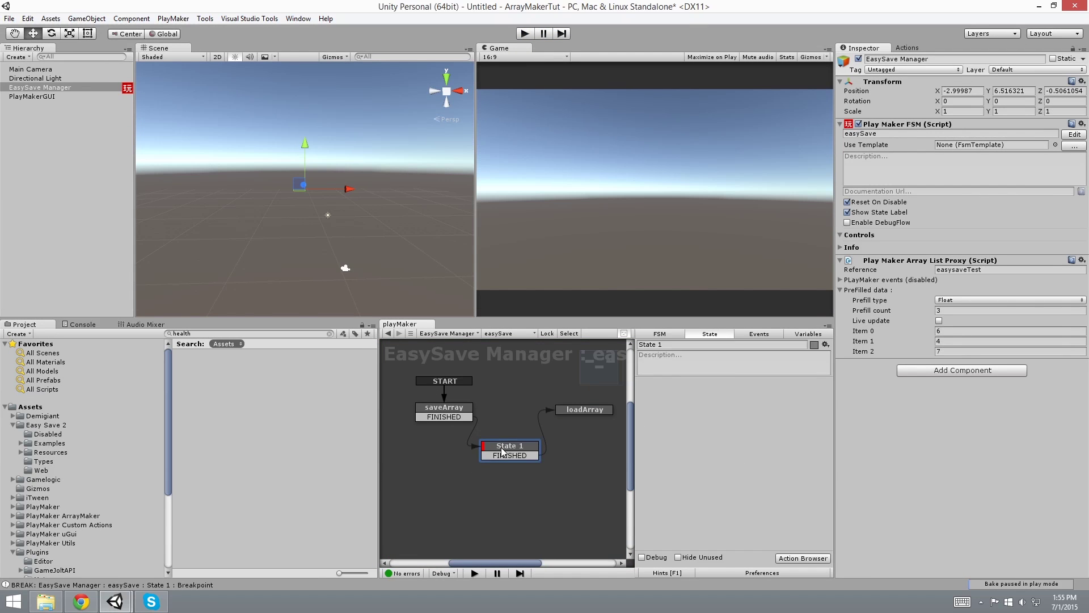
click(454, 413)
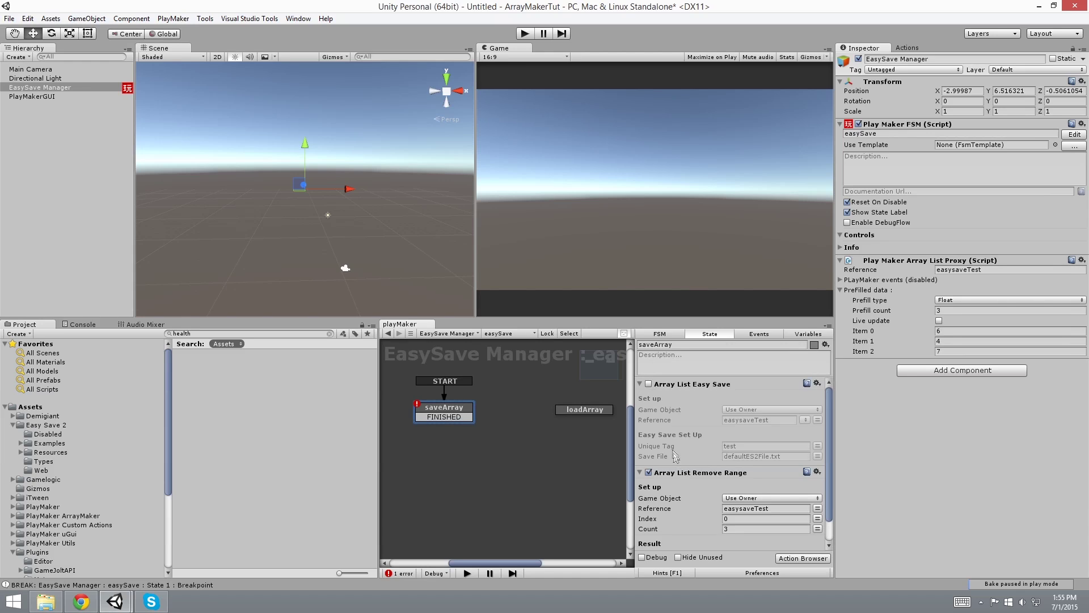
- Re-enable saveArray's Array List Easy Save action and set its Unique Tag to test2
click(649, 384)
click(640, 472)
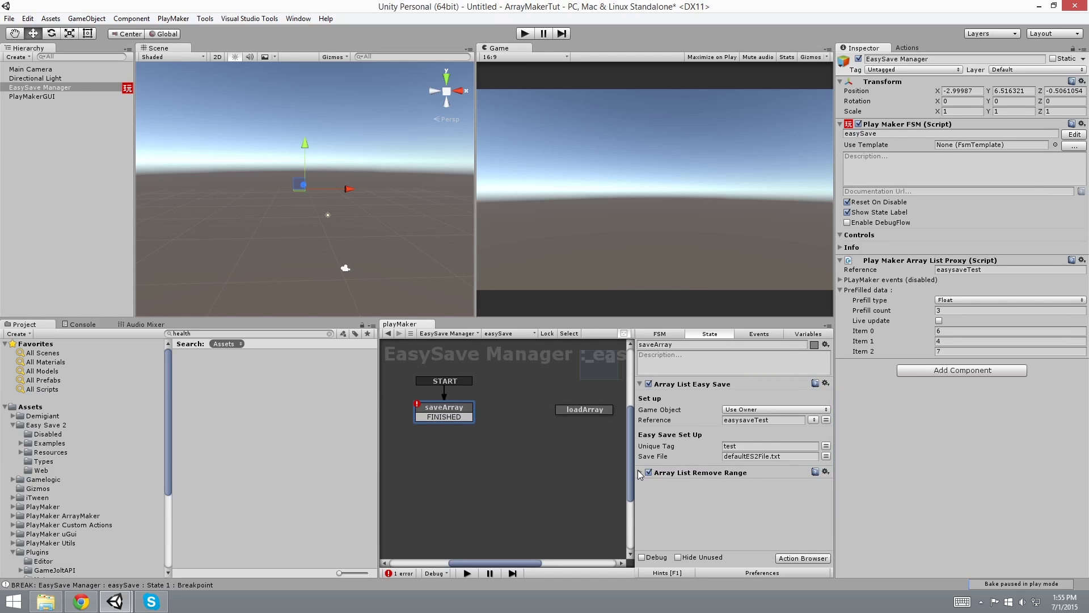
click(744, 446)
- Change the proxy's prefilled list items to 1, 2, 3
click(951, 332)
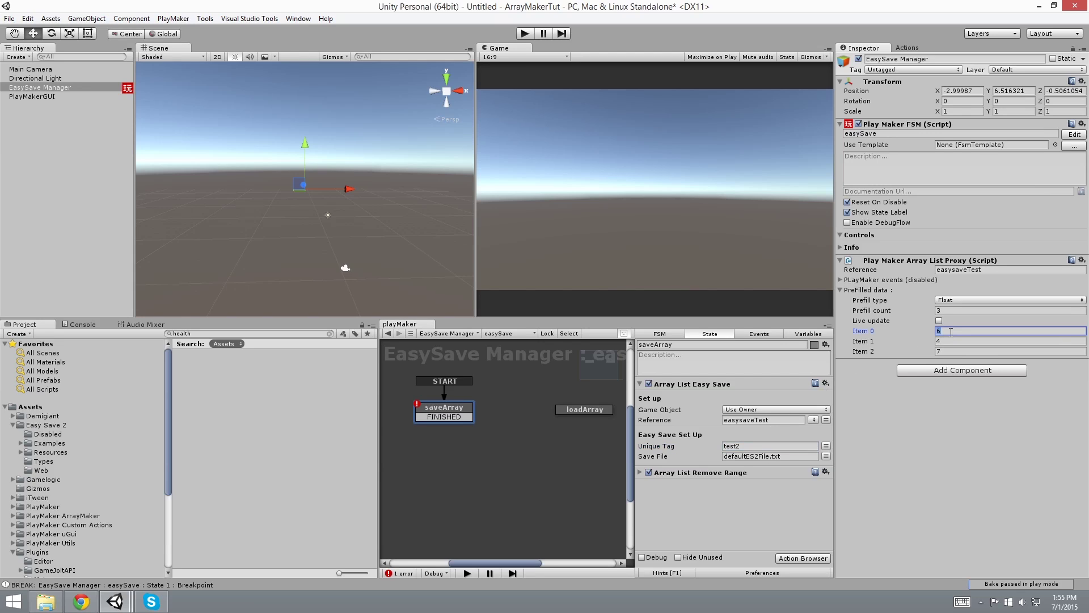
text(1)
key(Tab)
text(2)
key(Tab)
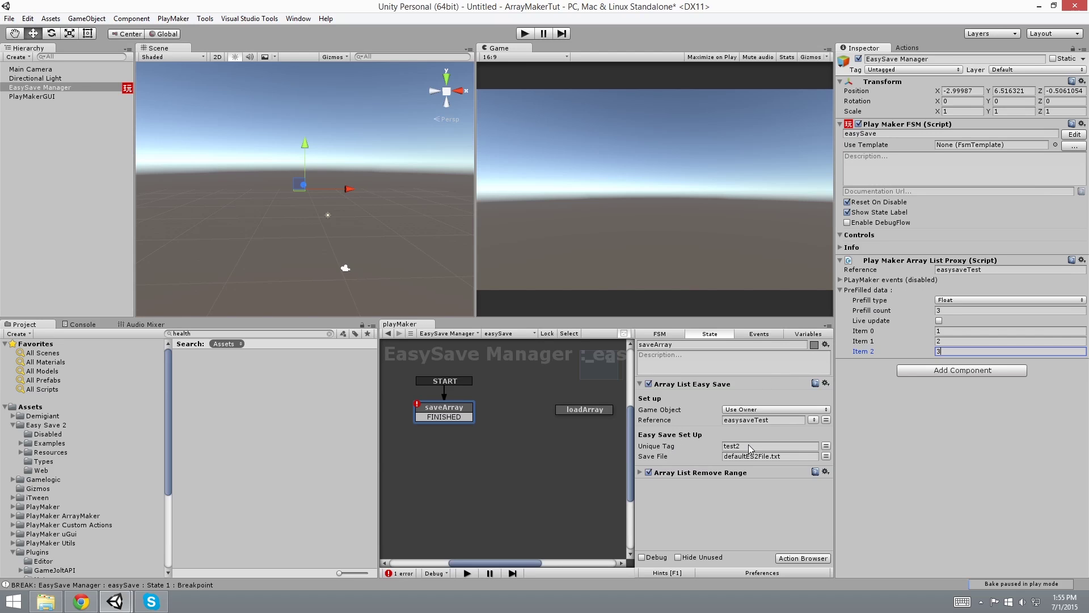
click(943, 384)
- Add a second Array List Proxy referenced as easysaveTest2, then select loadArray's Easy Load action
click(947, 414)
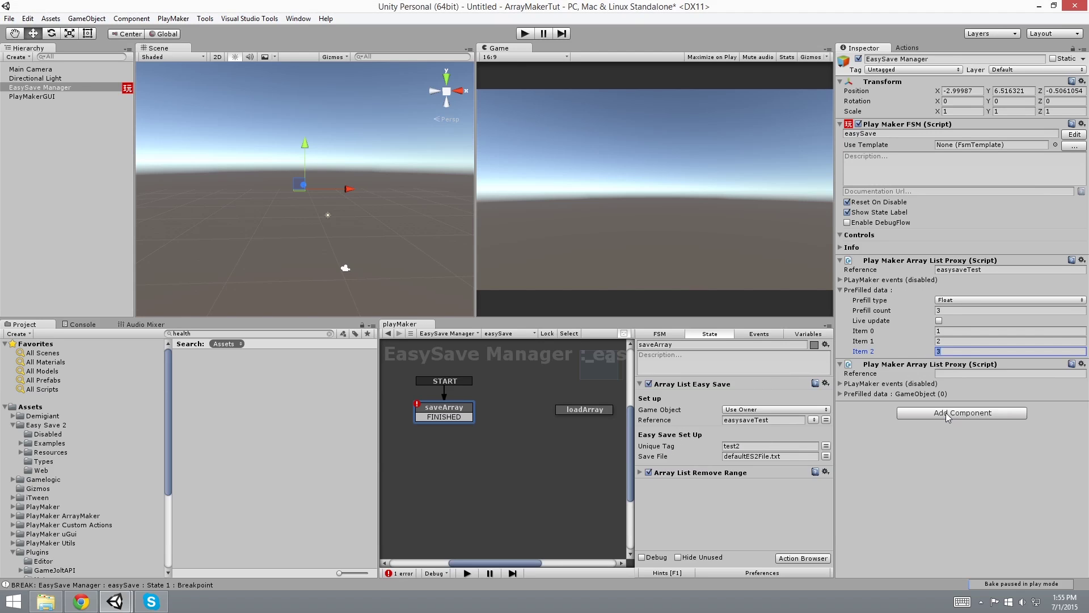
click(952, 374)
text(e)
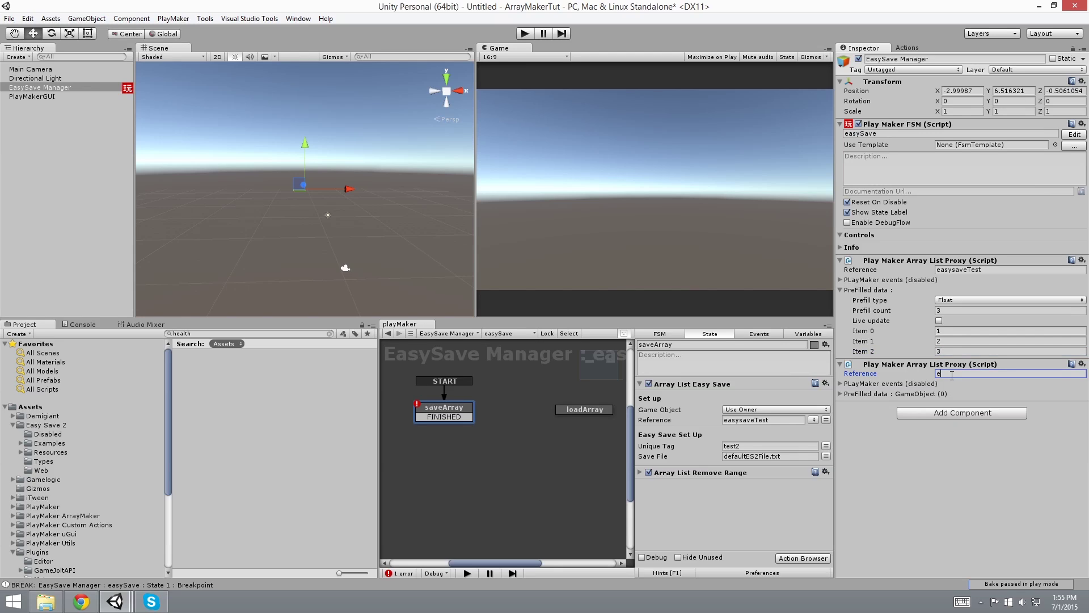
text(asysaveTest)
click(577, 406)
click(698, 385)
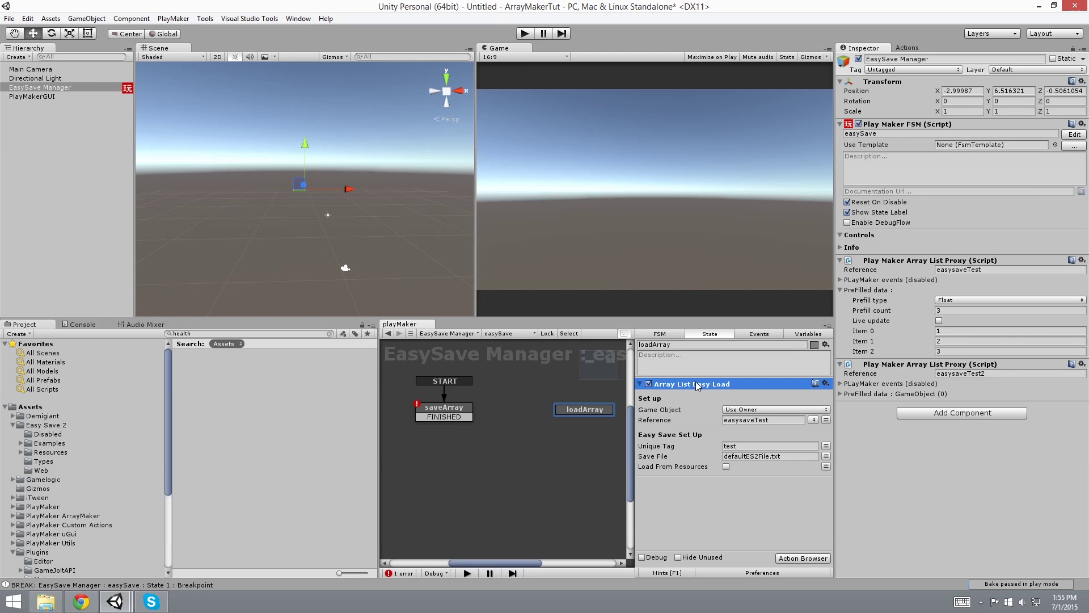
- Duplicate the Array List Easy Load action and point the copy's Reference to easysaveTest2
key(ctrl+c)
key(ctrl+v)
scroll(736, 475, down, 1)
click(782, 475)
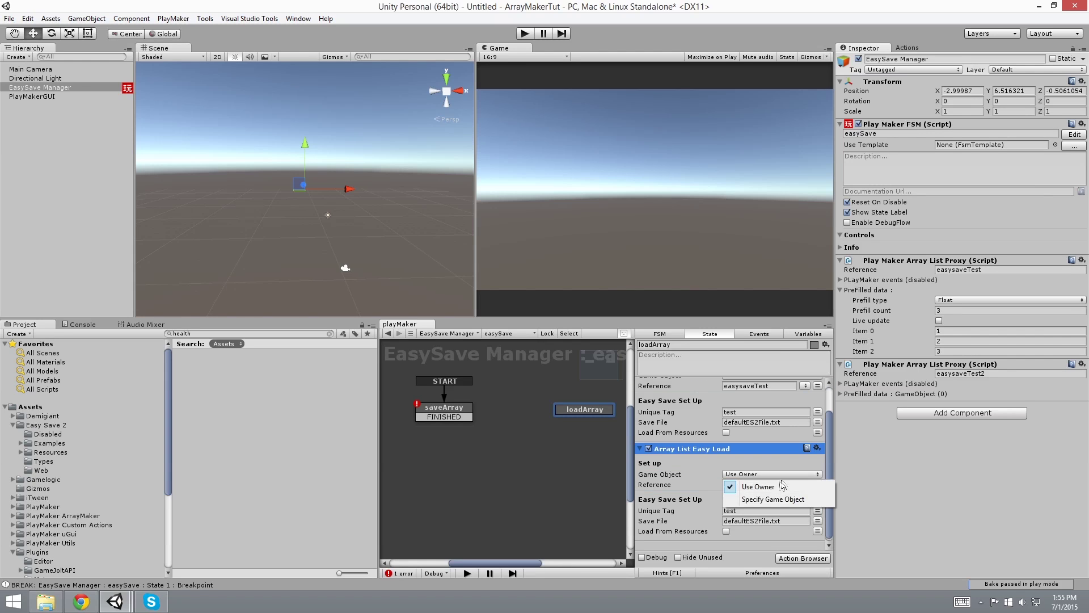
click(710, 490)
click(767, 485)
click(780, 485)
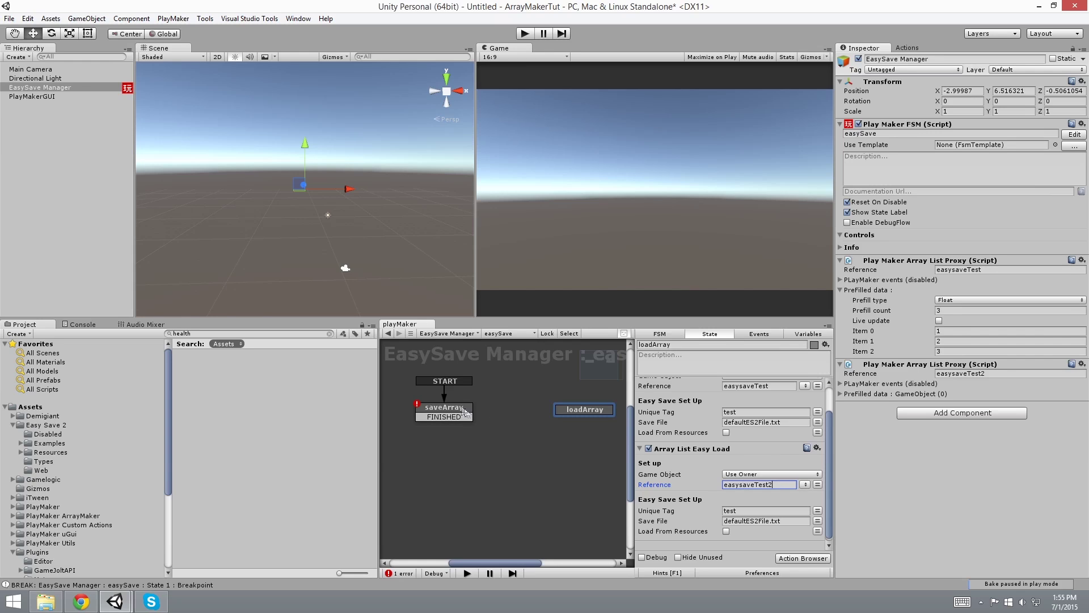
- Set the second Easy Load action's Unique Tag to test2, matching saveArray
click(455, 405)
click(587, 410)
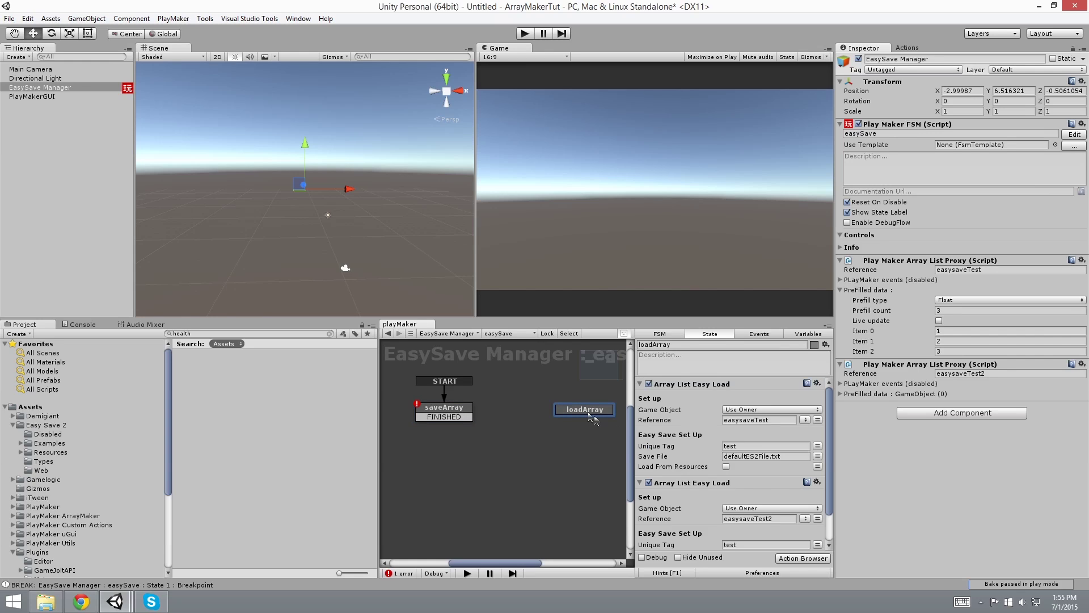
scroll(762, 537, down, 1)
click(753, 508)
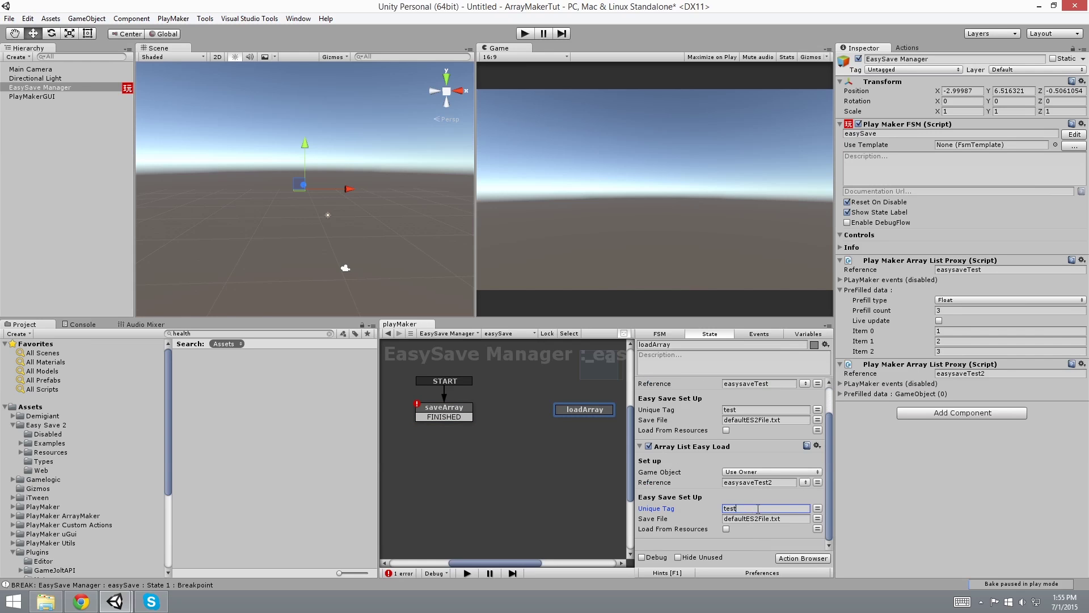
text(2)
click(447, 410)
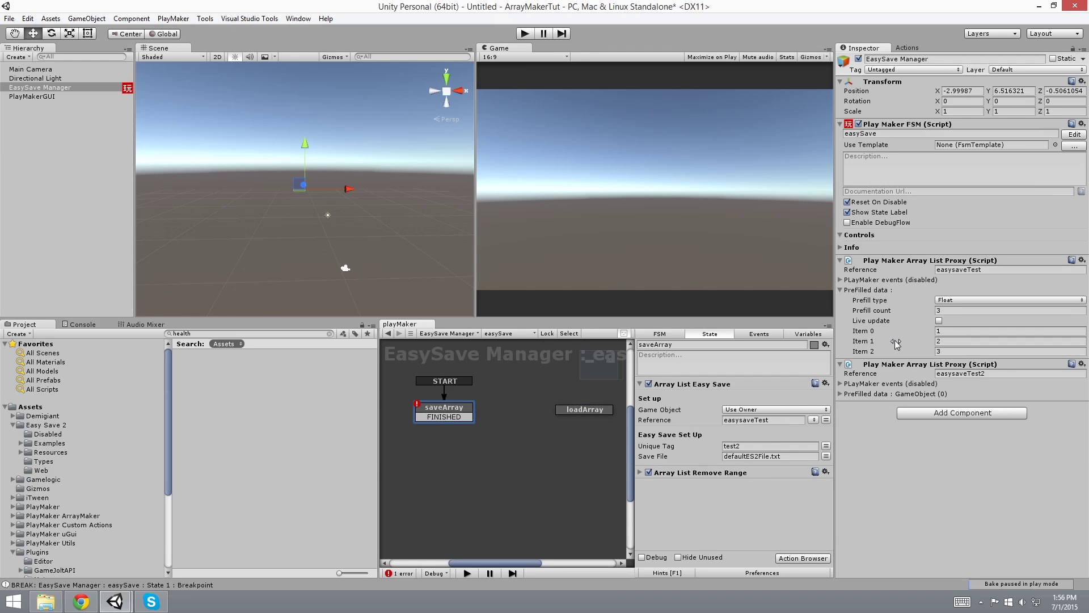
- Create State 1 after saveArray's FINISHED and connect its FINISHED transition to loadArray
drag(463, 418, 481, 458)
right_click(496, 459)
click(544, 566)
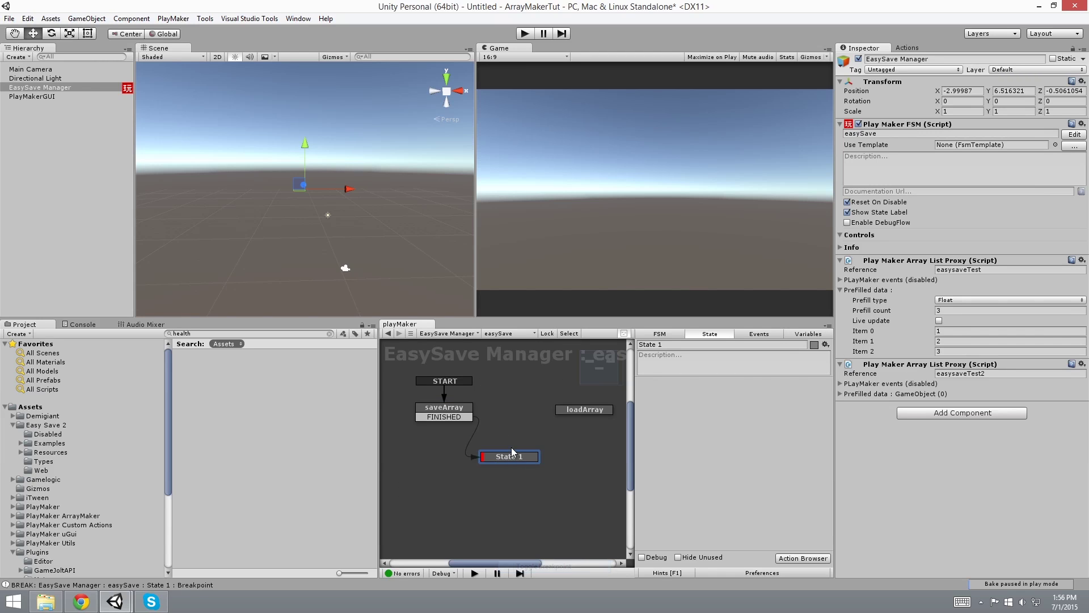
right_click(514, 456)
mouse_move(539, 463)
click(454, 463)
drag(520, 467, 576, 410)
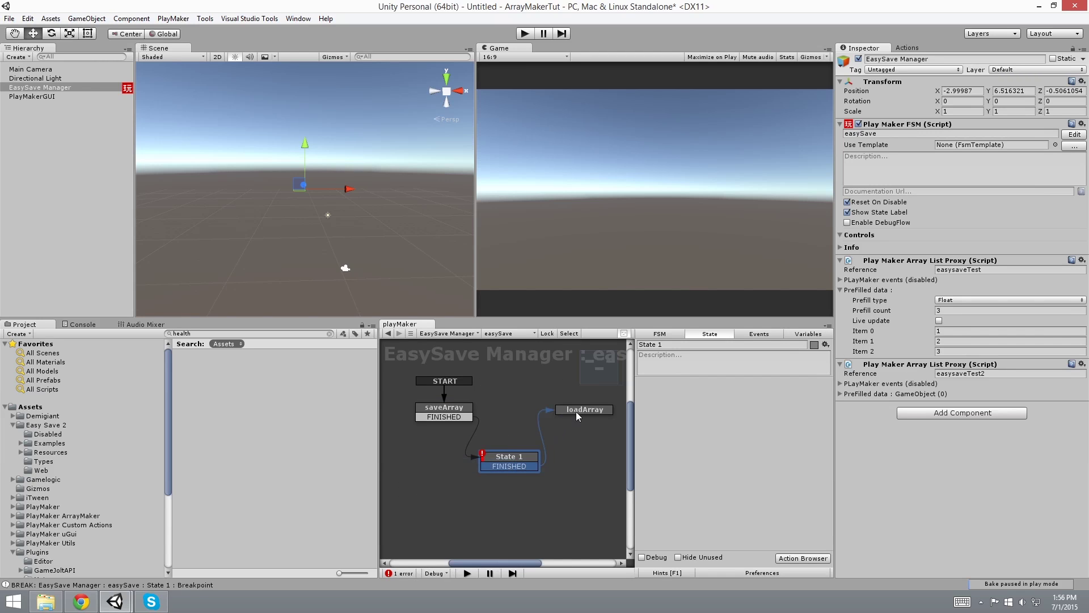
- Review the saveArray and loadArray actions to confirm their tags and references
click(571, 407)
click(452, 413)
drag(453, 413, 446, 413)
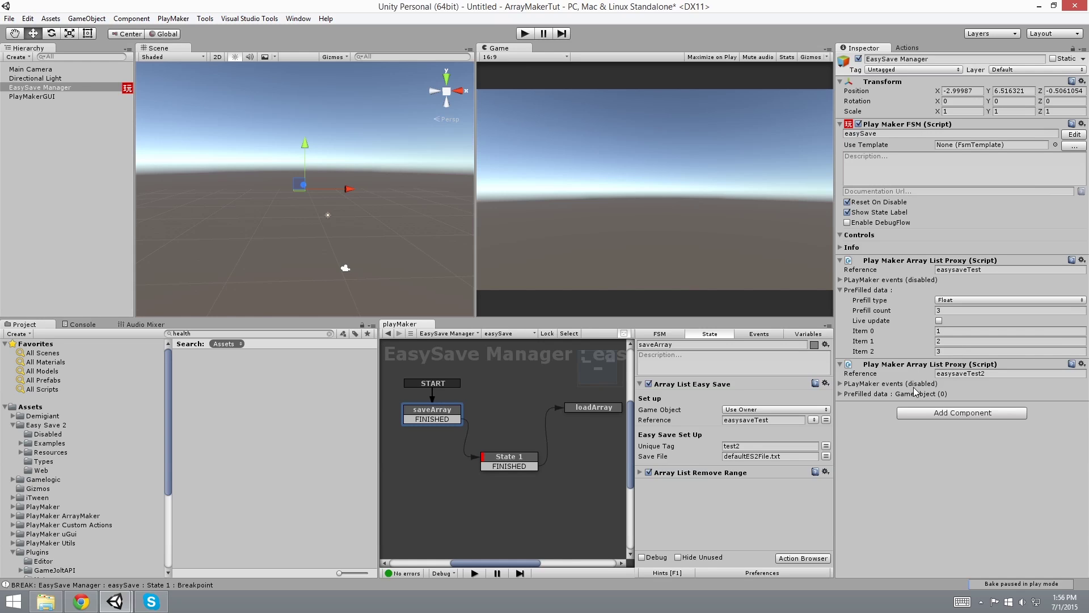
click(584, 407)
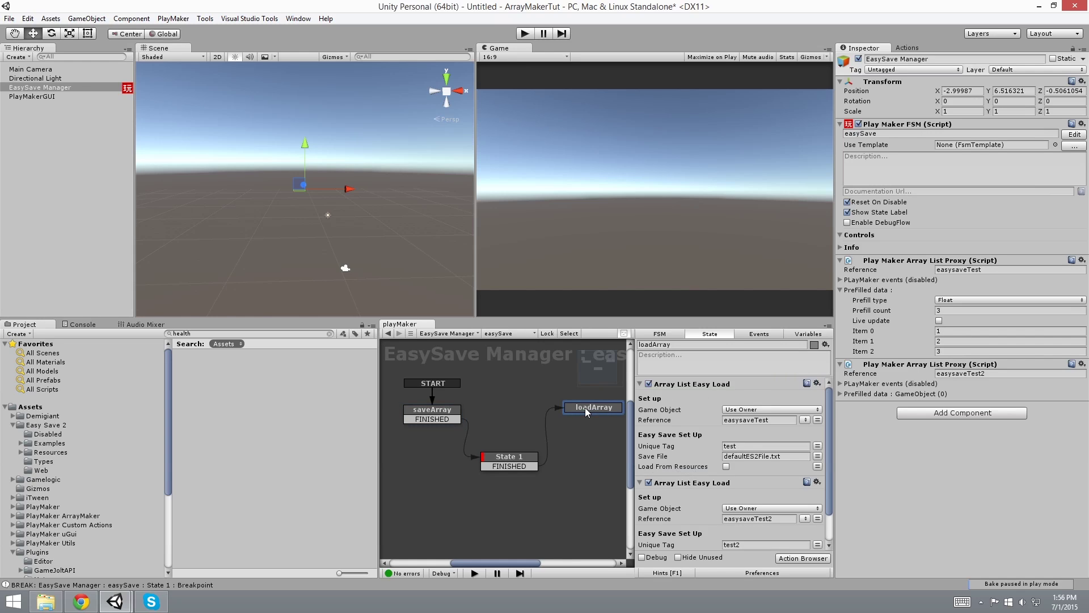
scroll(731, 506, down, 2)
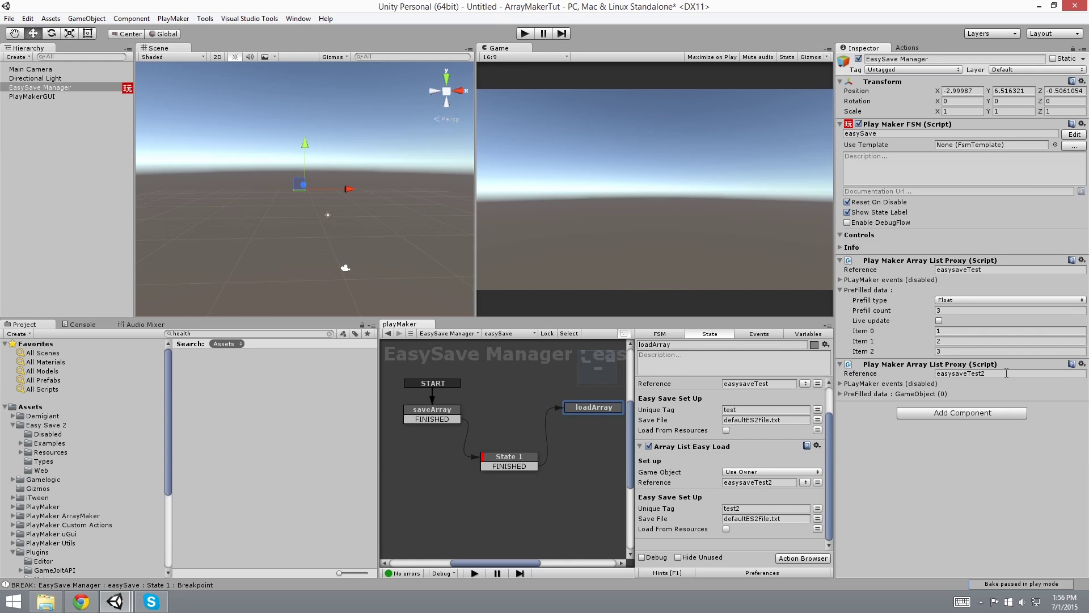
scroll(741, 416, up, 2)
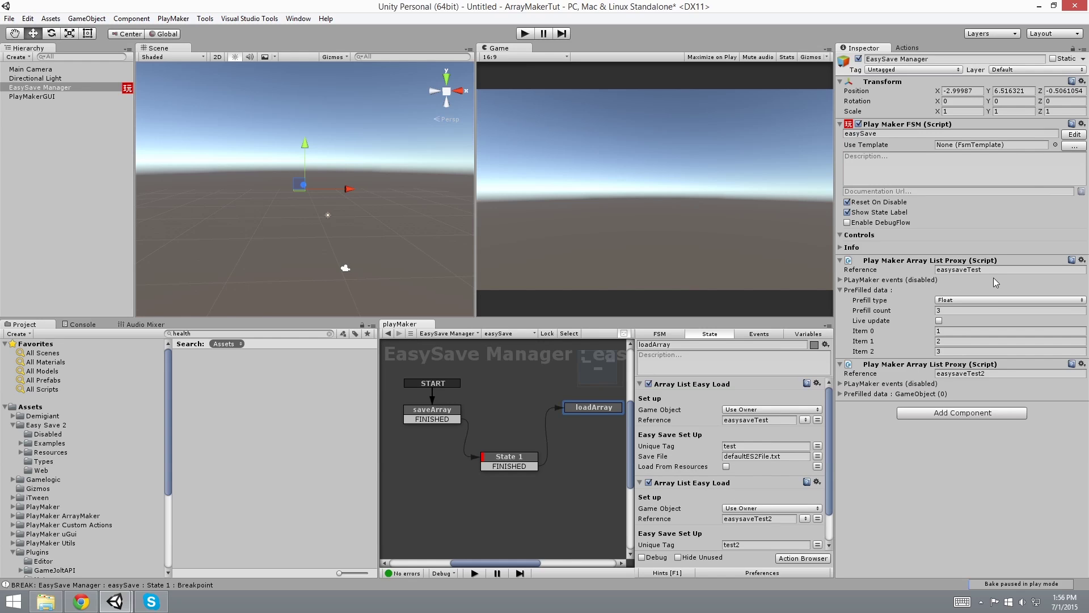
- Play past State 1's breakpoint and confirm the lists load 6, 4, 7 and 1, 2, 3
click(523, 33)
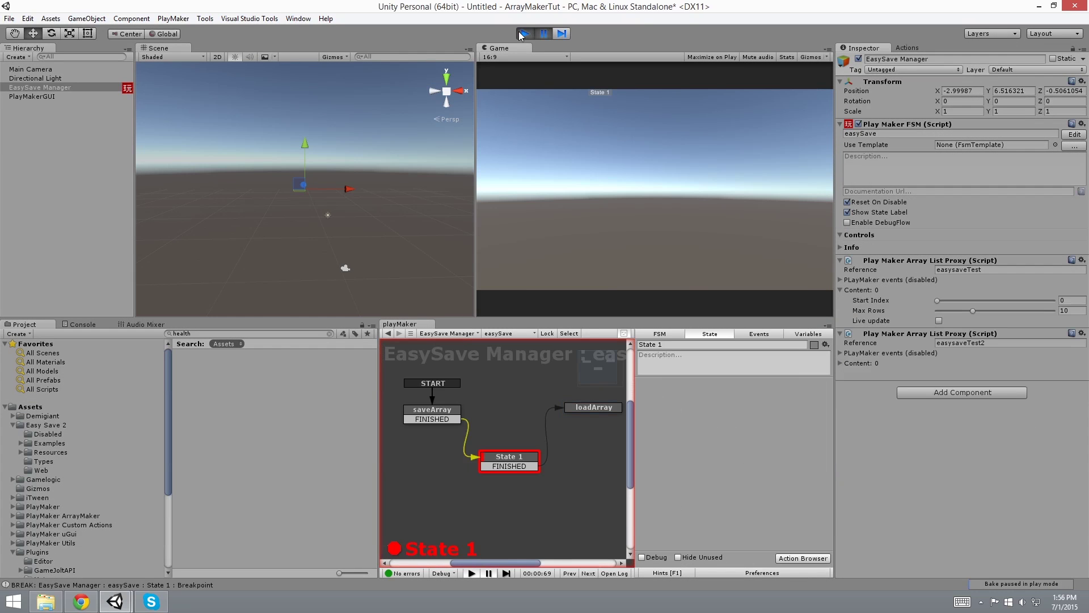
click(436, 411)
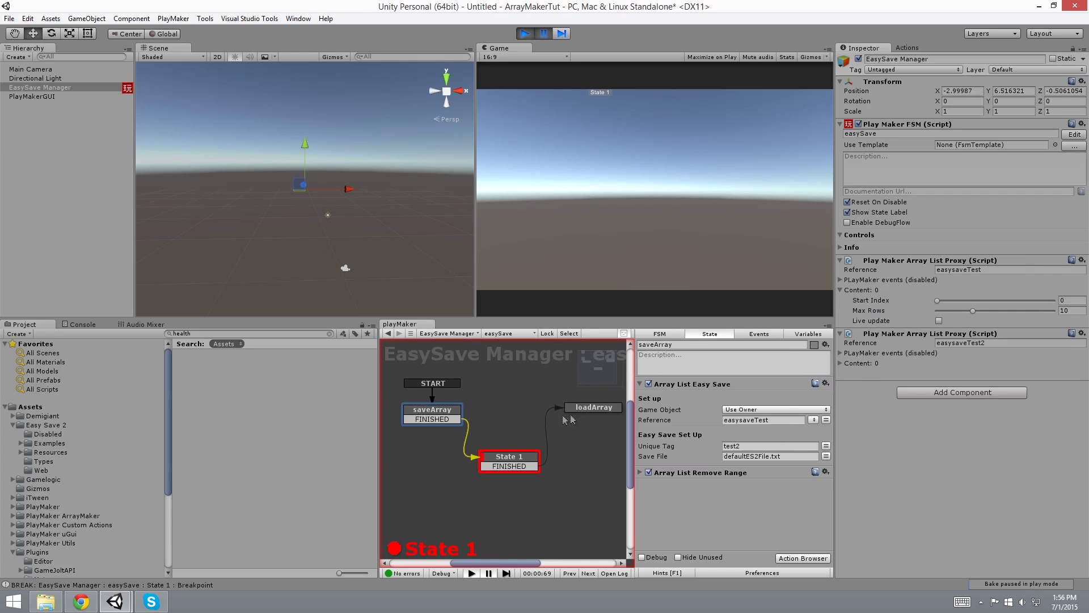
click(544, 34)
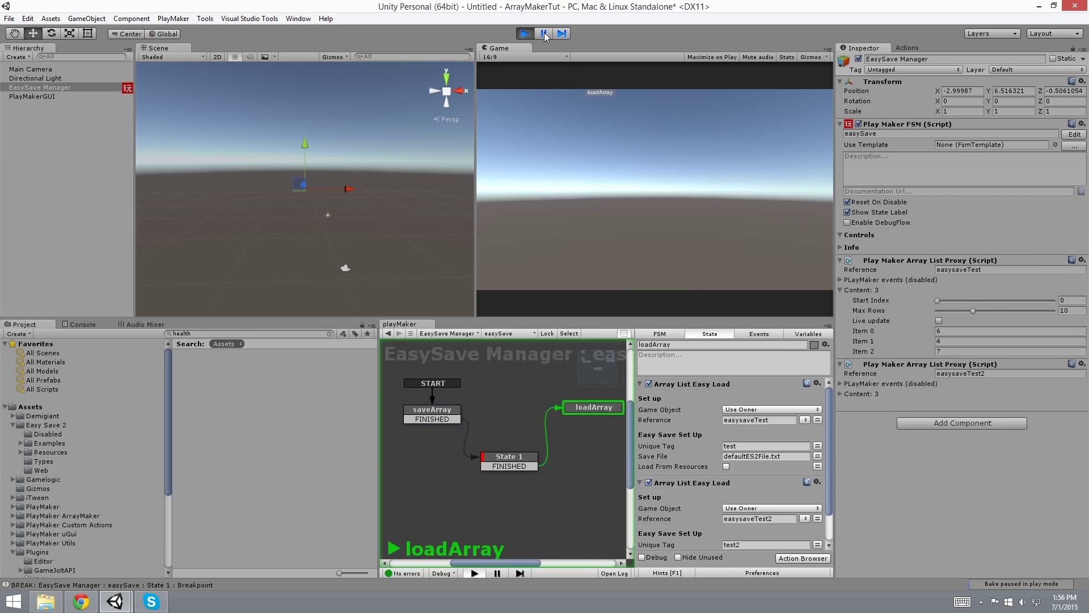
click(840, 393)
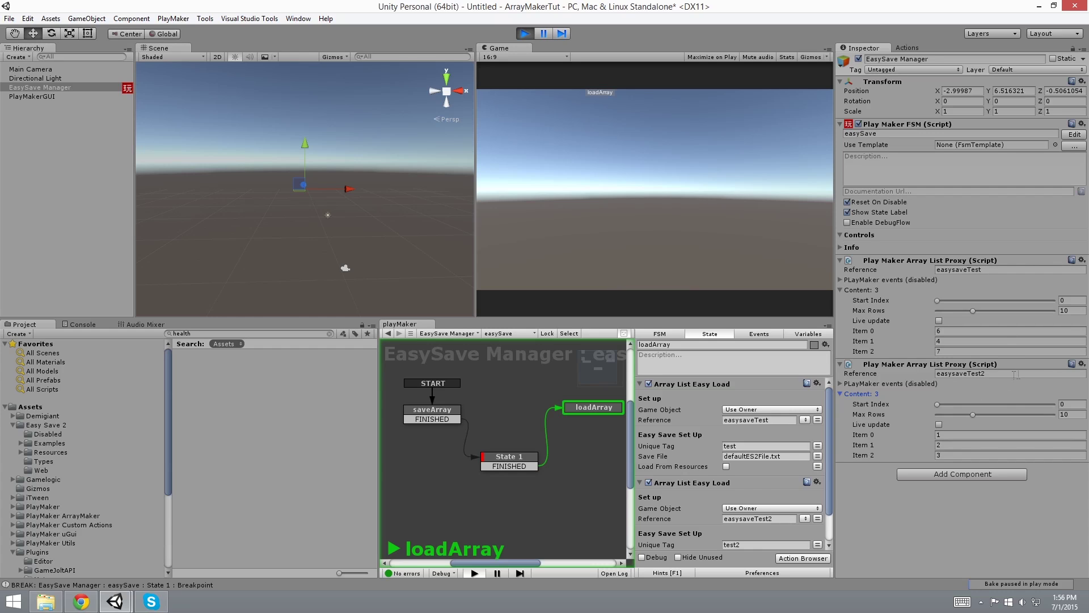
click(907, 48)
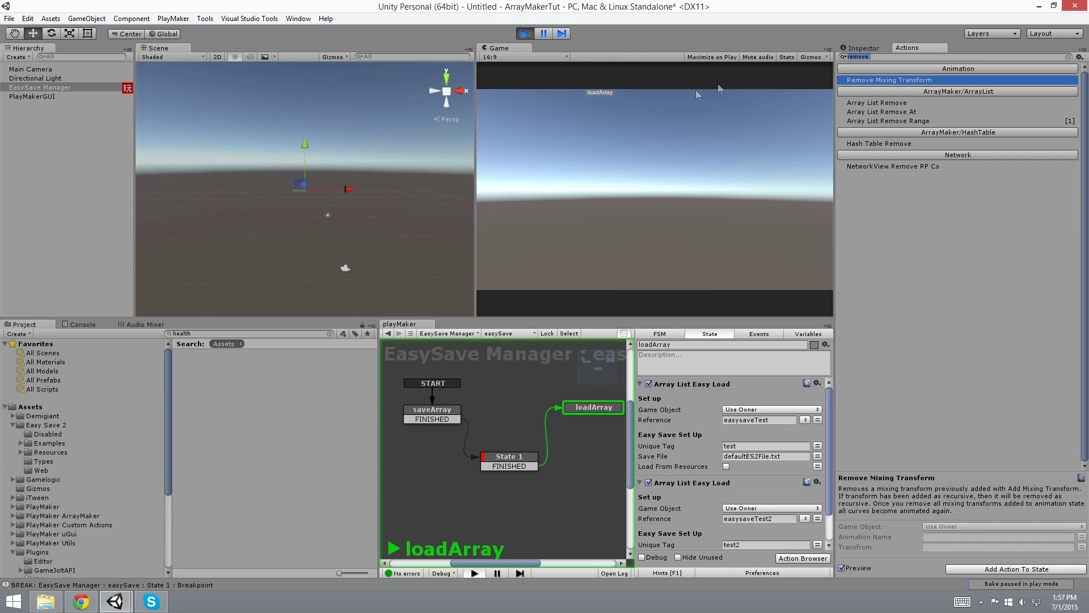
- Stop play mode and search the actions for 'upload' to preview Array List Easy Upload
click(525, 33)
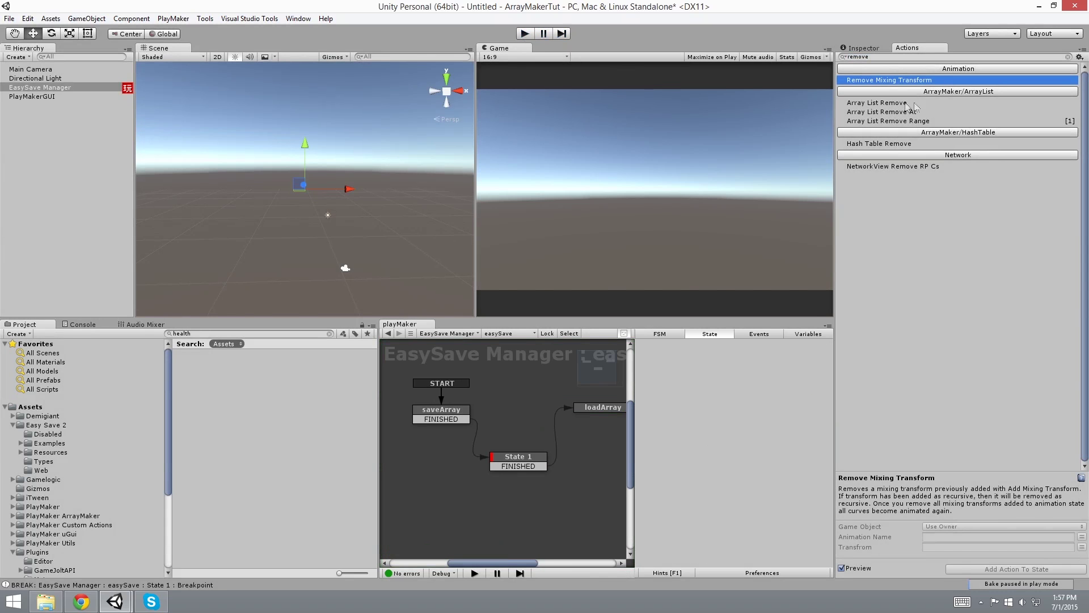
click(892, 56)
text(upload)
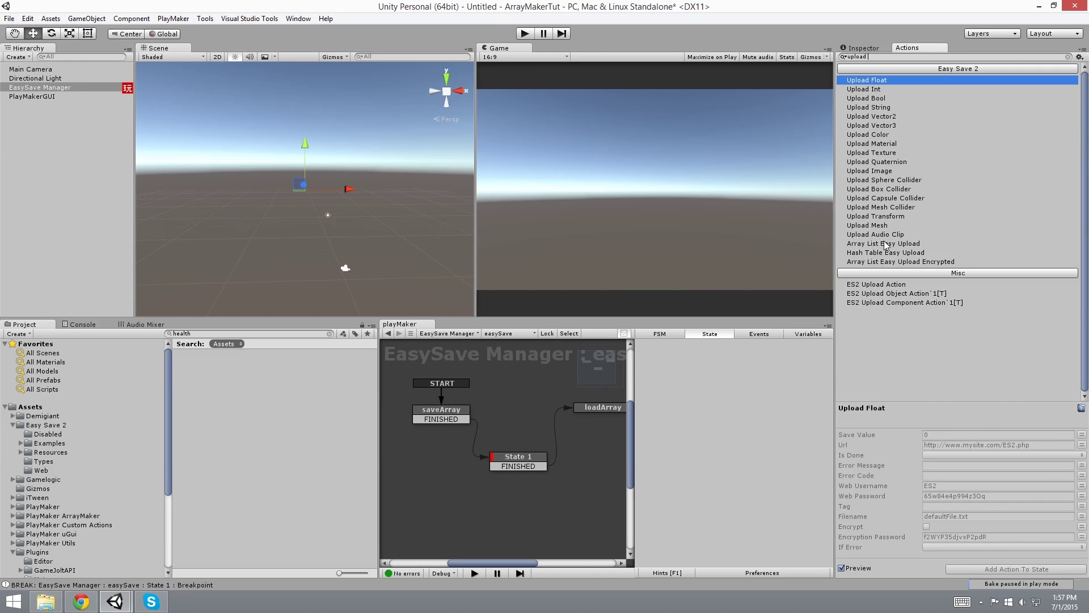
click(887, 244)
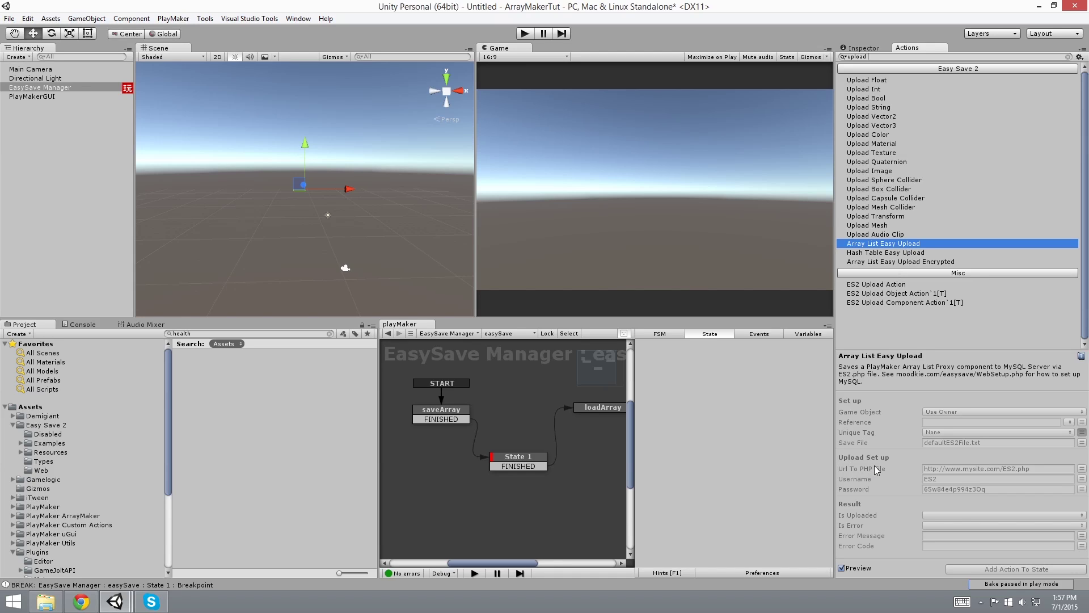
mouse_move(874, 465)
- Search 'hash eas' and preview the Hash Table Easy Load and Easy Save actions
text(hash eas)
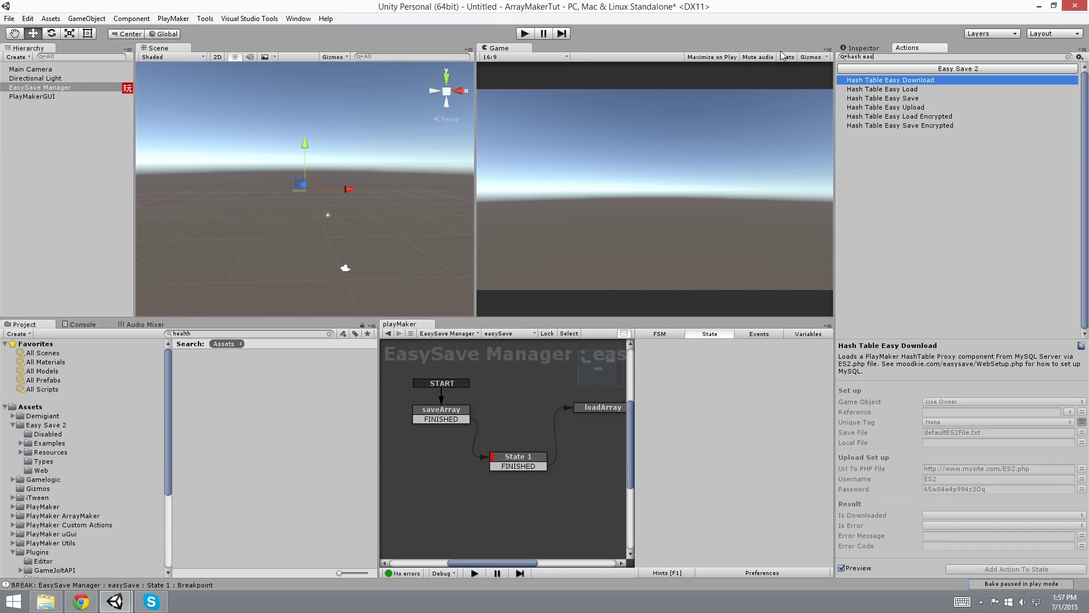
click(888, 98)
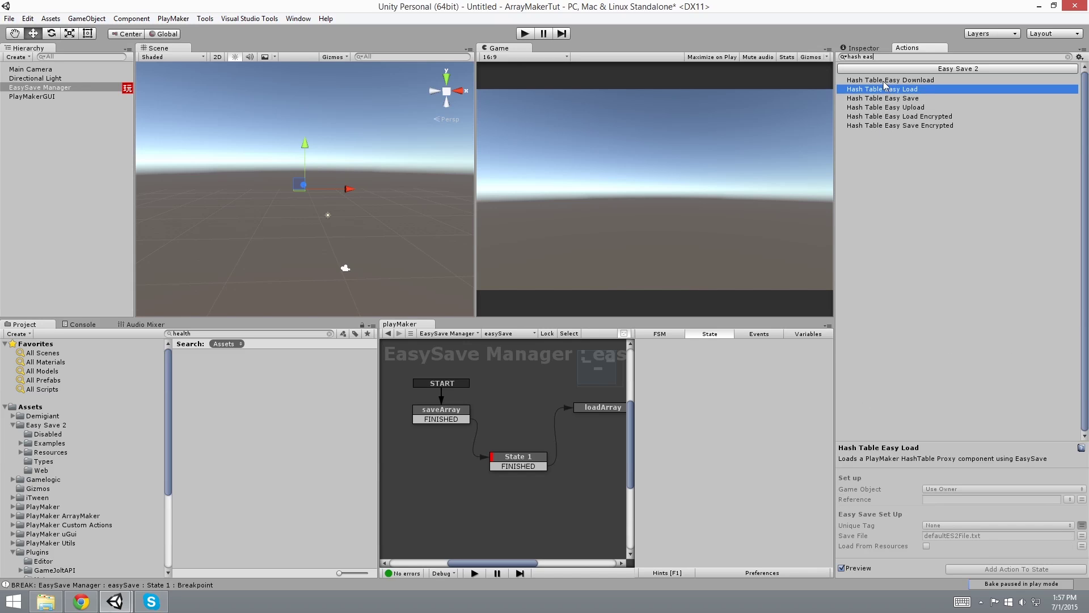
click(884, 81)
click(882, 89)
click(880, 99)
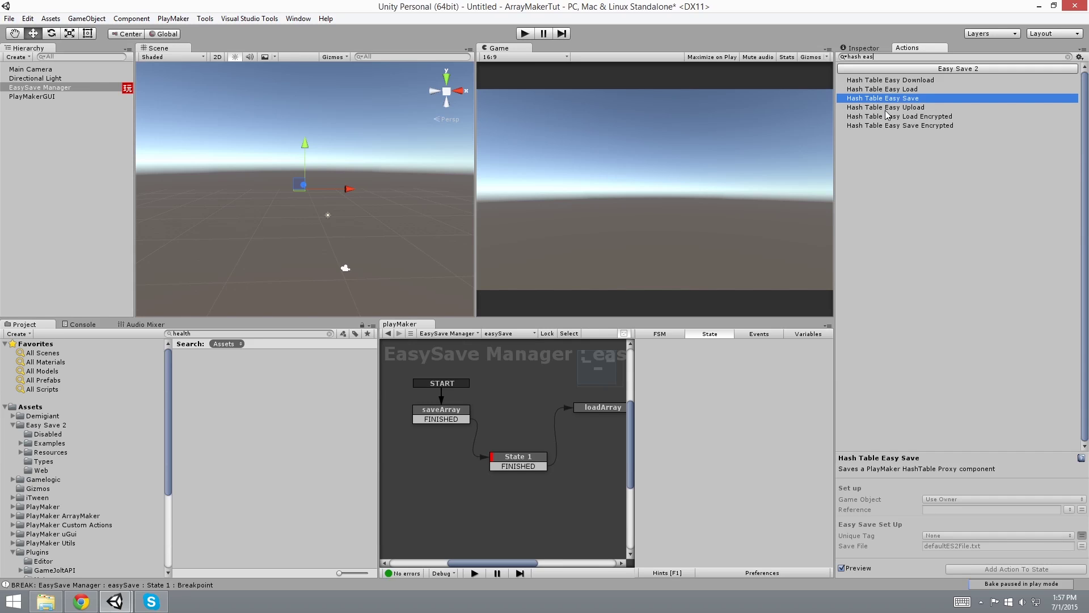
click(446, 412)
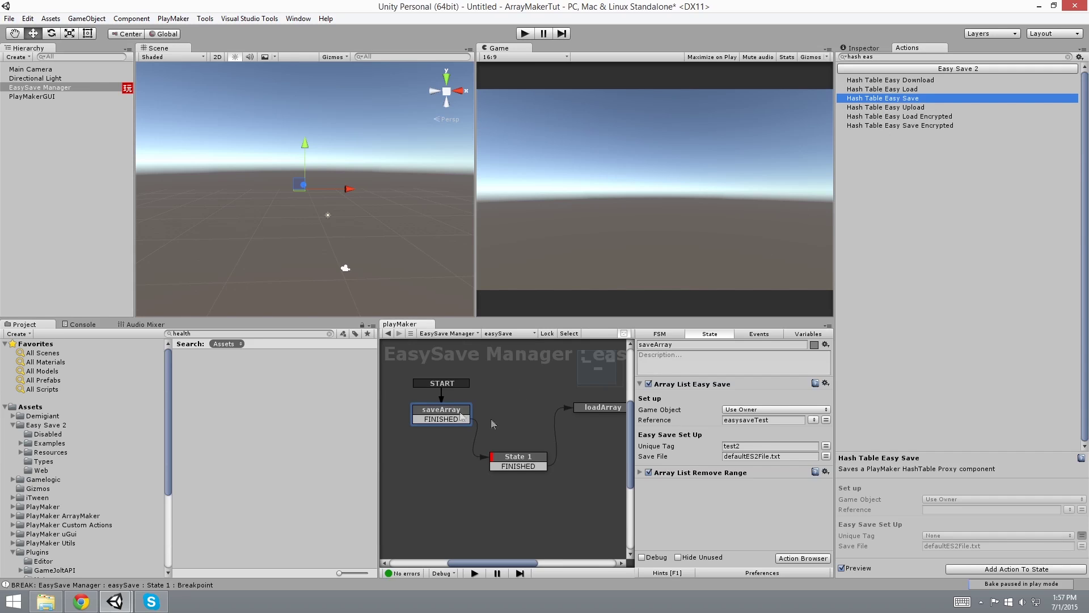